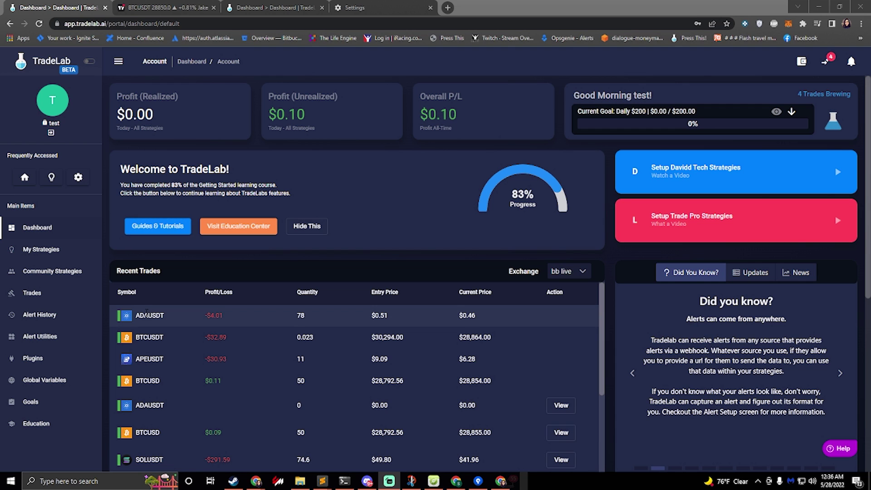
Open Community Strategies and scroll down the shared list to the Smart Money ABC card.
{"action": "left_click", "coordinate": [52, 272]}
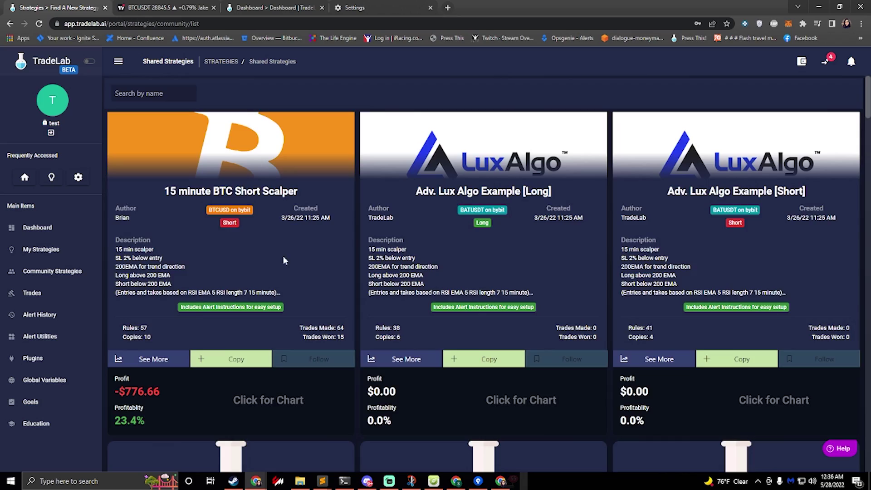
{"action": "scroll", "coordinate": [283, 260], "scroll_direction": "down", "scroll_amount": 10}
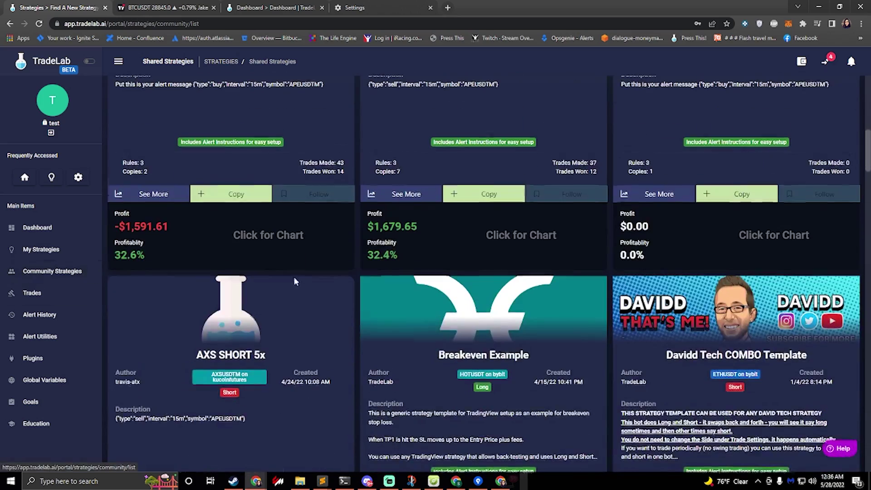
{"action": "scroll", "coordinate": [294, 282], "scroll_direction": "down", "scroll_amount": 20}
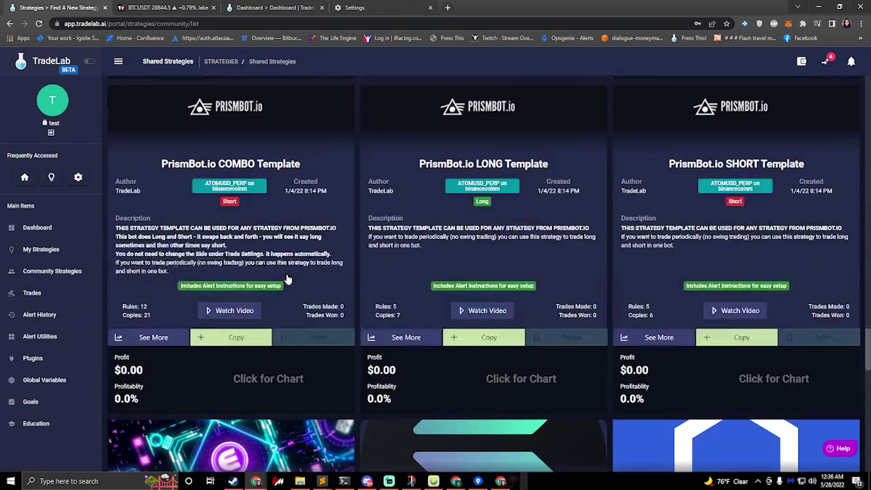
{"action": "scroll", "coordinate": [286, 278], "scroll_direction": "down", "scroll_amount": 5}
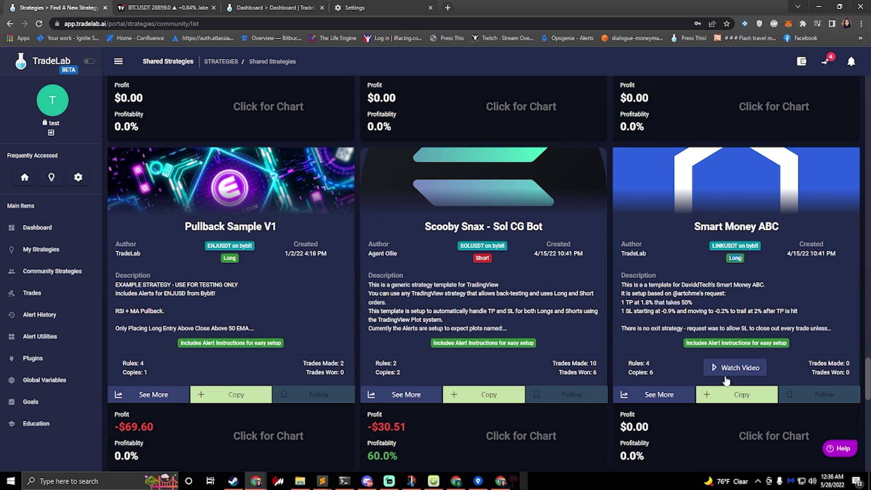
Copy Smart Money ABC into My Strategies and open the copy in the strategy editor.
{"action": "left_click", "coordinate": [730, 401]}
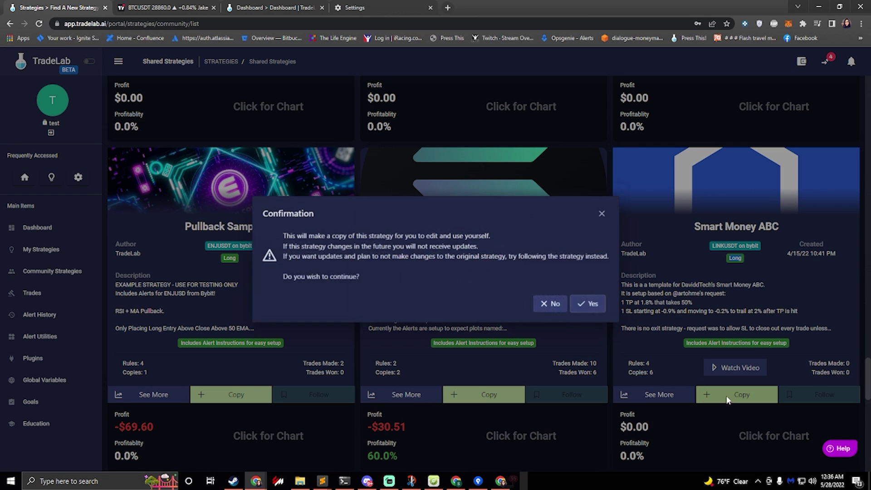
{"action": "left_click", "coordinate": [585, 307]}
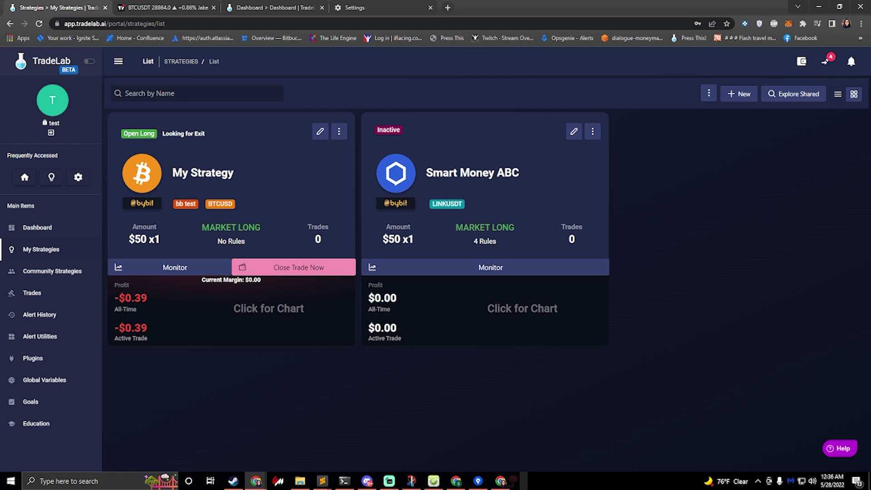
{"action": "left_click", "coordinate": [574, 131]}
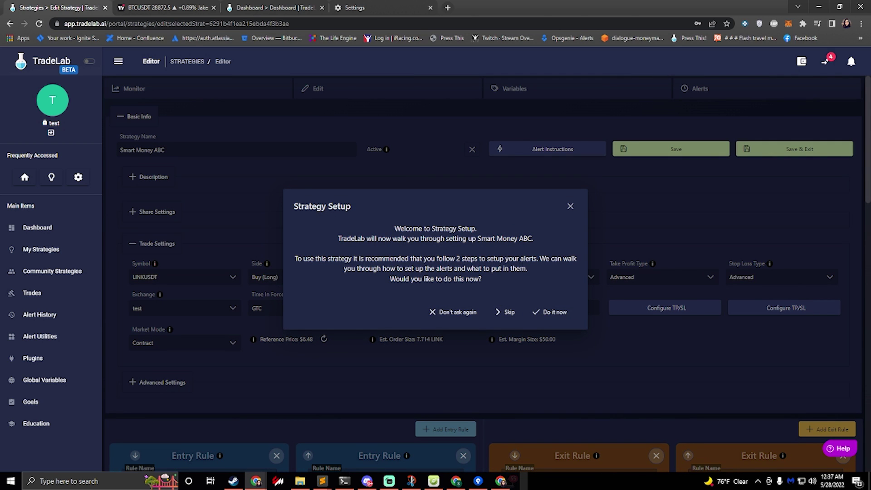
Start the guided setup with LINKUSDT and open the ABC Smart Money Long alert details.
{"action": "left_click", "coordinate": [548, 311]}
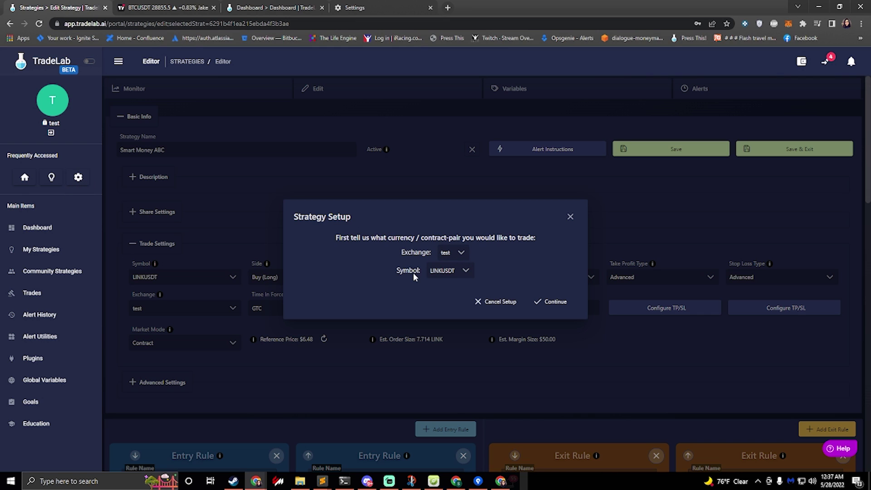
{"action": "left_click", "coordinate": [450, 273]}
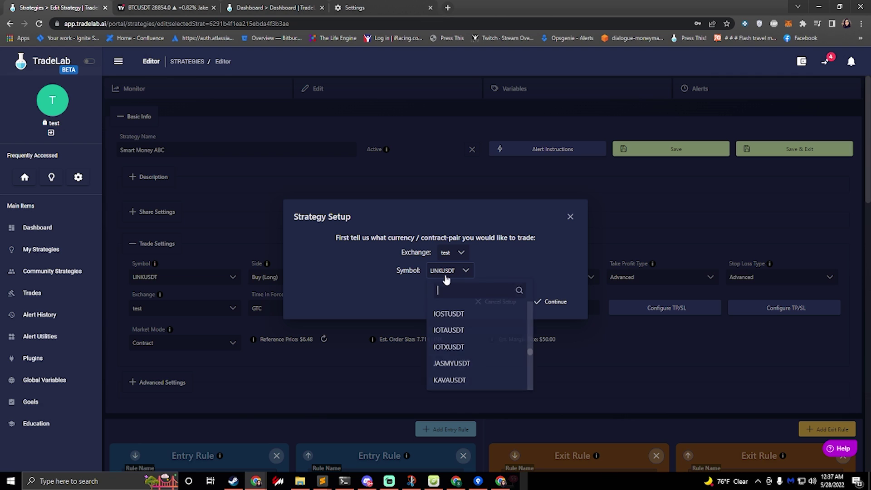
{"action": "left_click", "coordinate": [491, 267]}
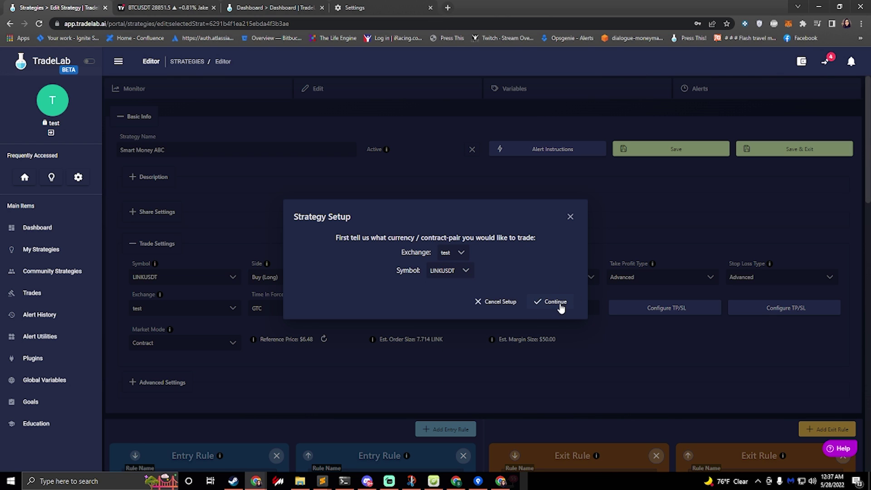
{"action": "left_click", "coordinate": [555, 302]}
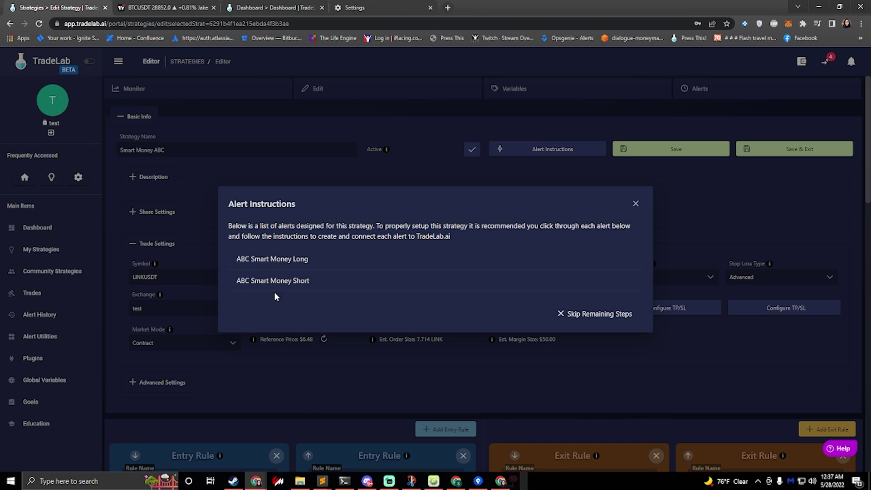
{"action": "left_click", "coordinate": [267, 262]}
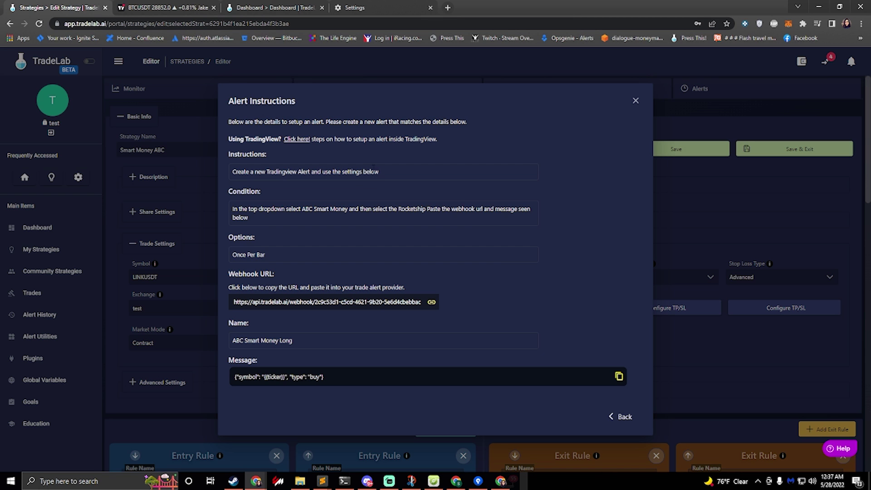
{"action": "left_click", "coordinate": [164, 8]}
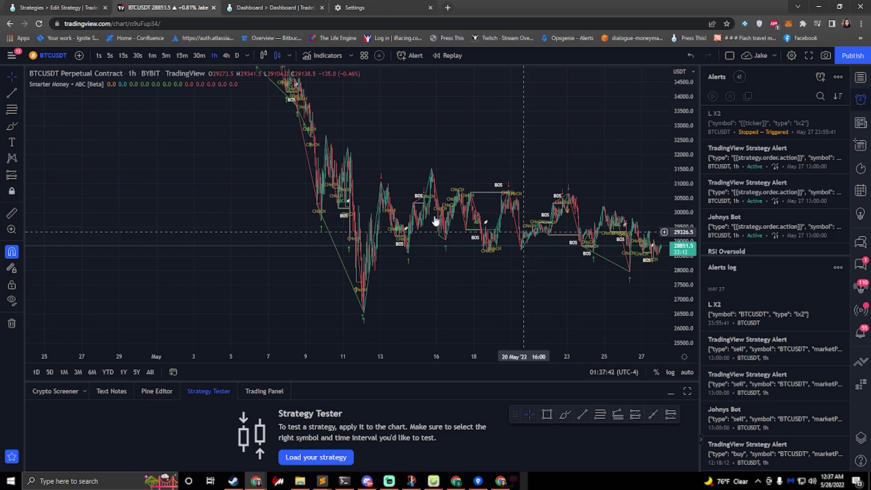
Start a new BTCUSDT alert with condition Smarter Money and the ABC 🚀 signal.
{"action": "left_click", "coordinate": [819, 77]}
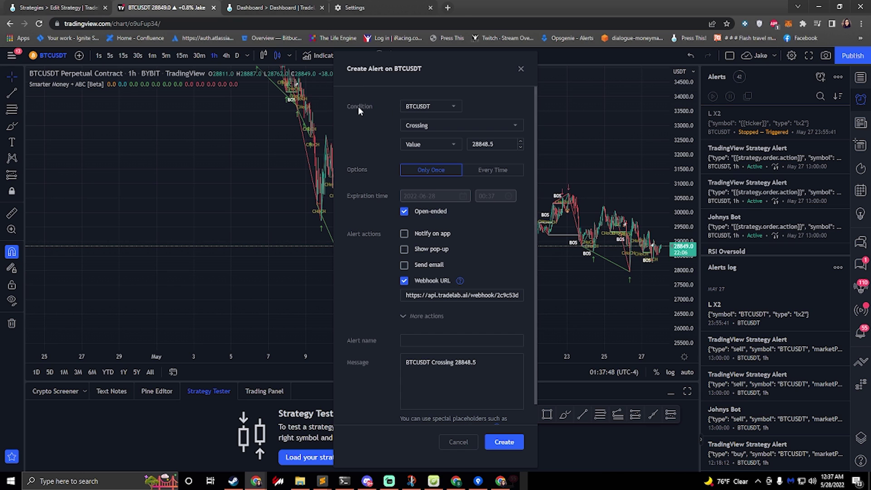
{"action": "left_click", "coordinate": [92, 6]}
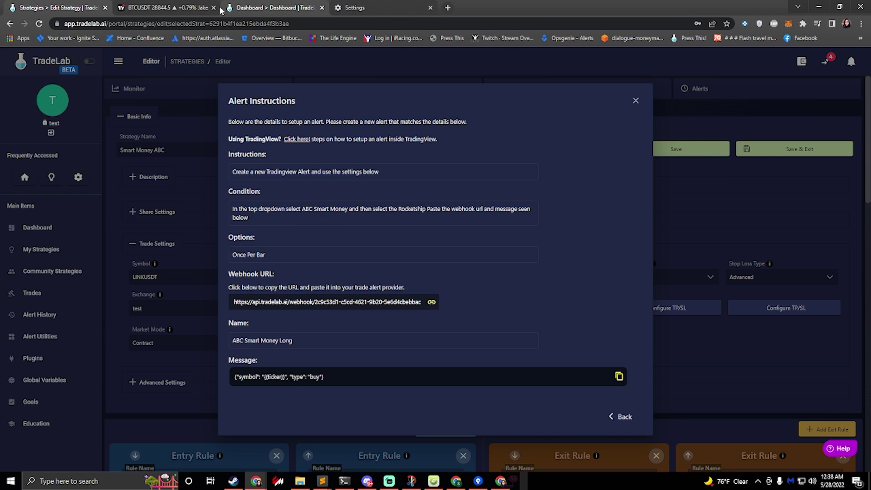
{"action": "left_click", "coordinate": [175, 8]}
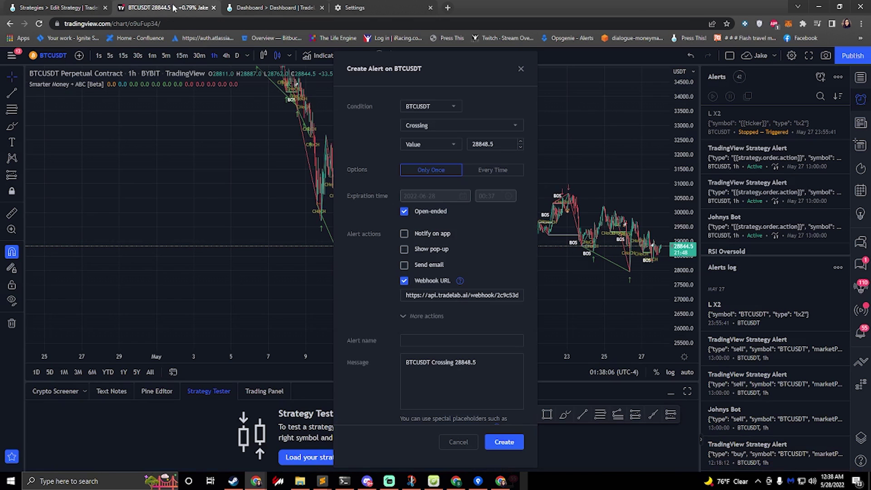
{"action": "left_click", "coordinate": [429, 108]}
{"action": "left_click", "coordinate": [423, 125]}
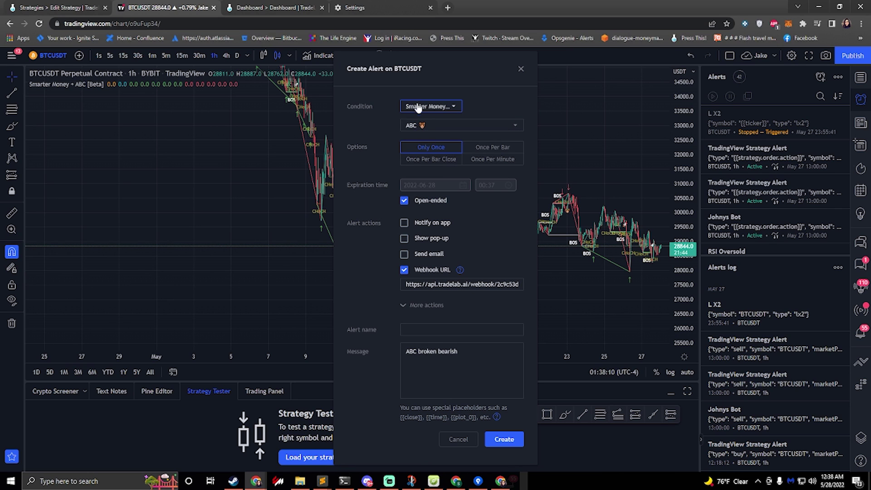
{"action": "left_click", "coordinate": [440, 129]}
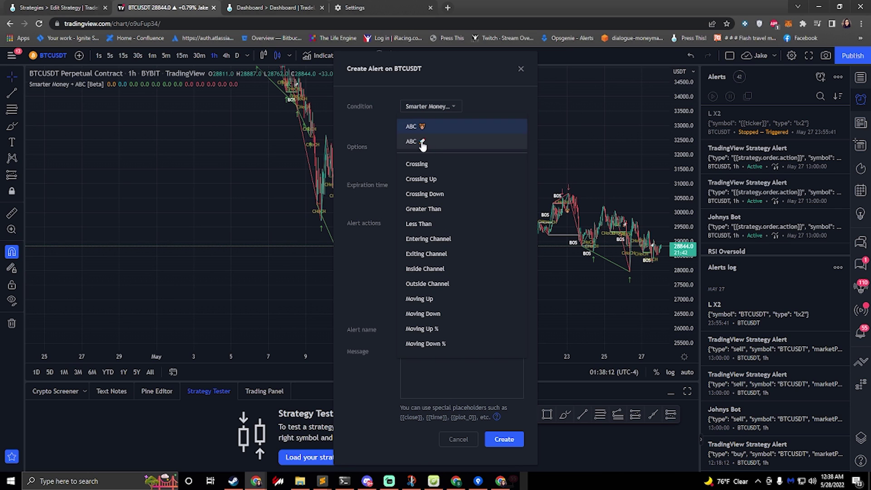
{"action": "left_click", "coordinate": [428, 143]}
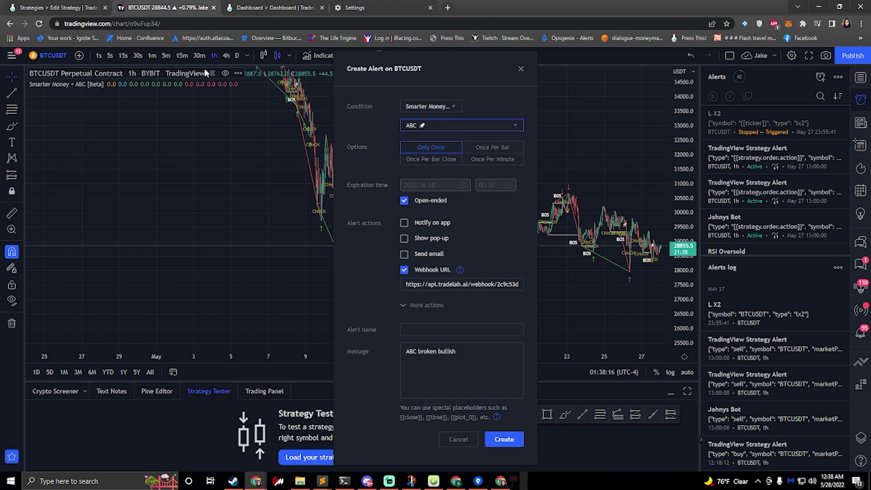
{"action": "left_click", "coordinate": [70, 7]}
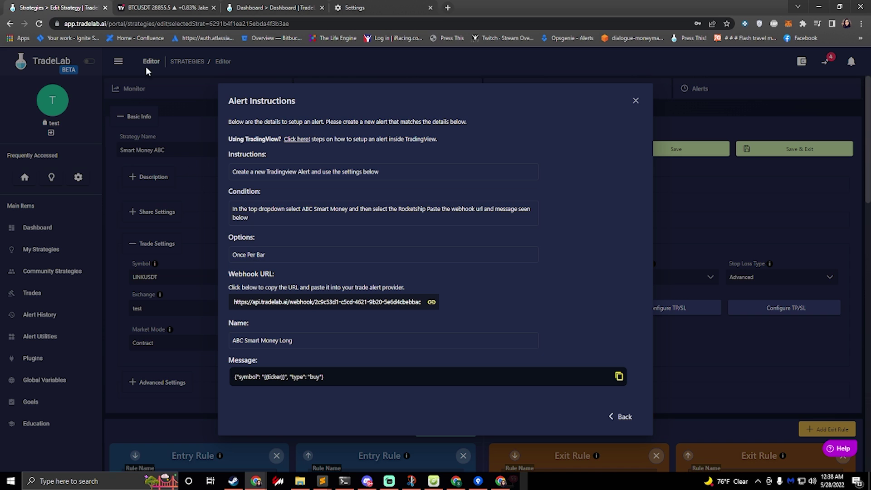
{"action": "left_click", "coordinate": [163, 8]}
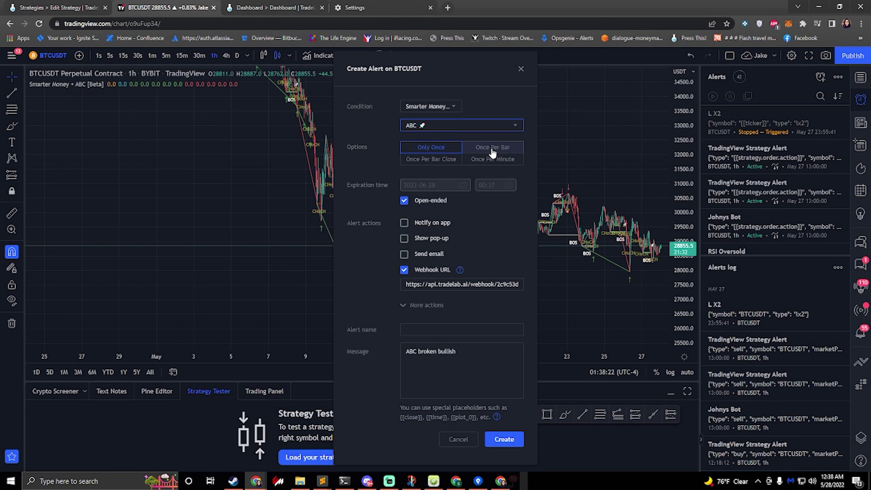
Set the alert to trigger Once Per Bar.
{"action": "left_click", "coordinate": [492, 147]}
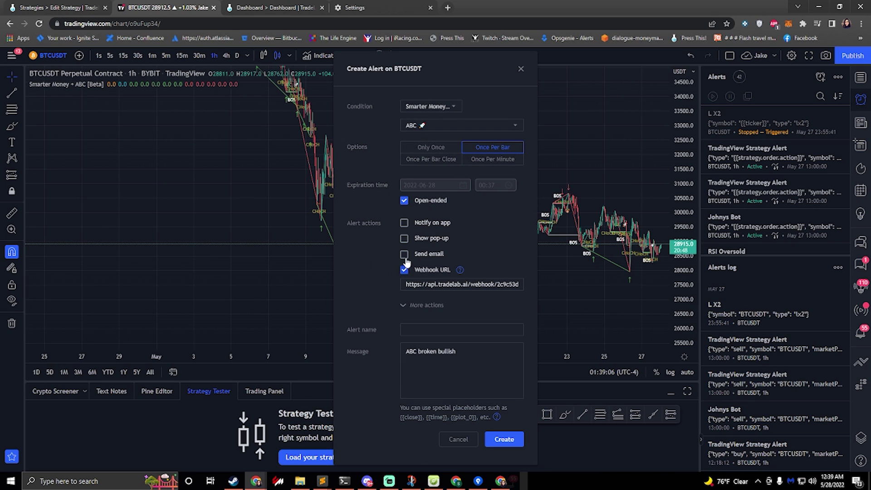
Replace the alert's Webhook URL with the one copied from TradeLab.
{"action": "left_click", "coordinate": [47, 7]}
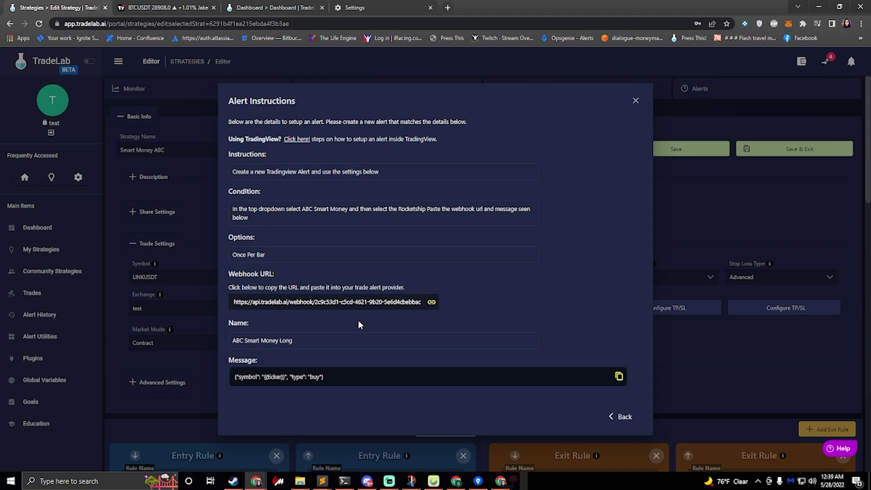
{"action": "left_click", "coordinate": [289, 307]}
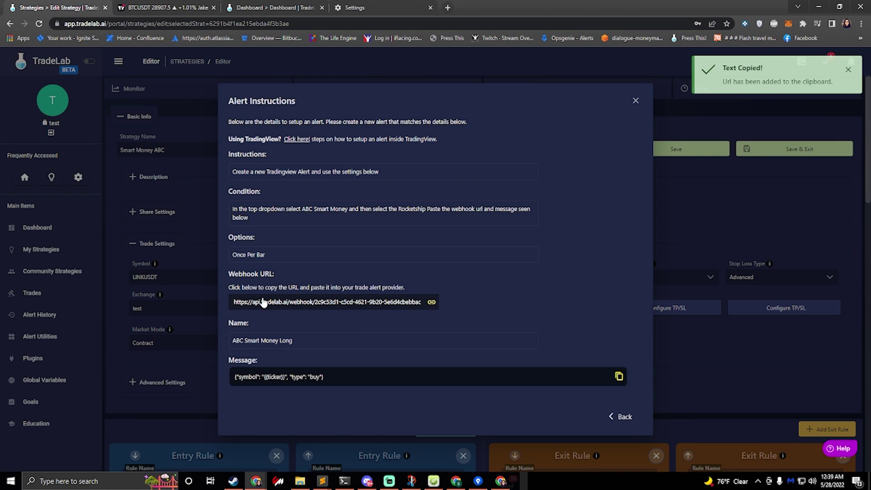
{"action": "left_click", "coordinate": [154, 8]}
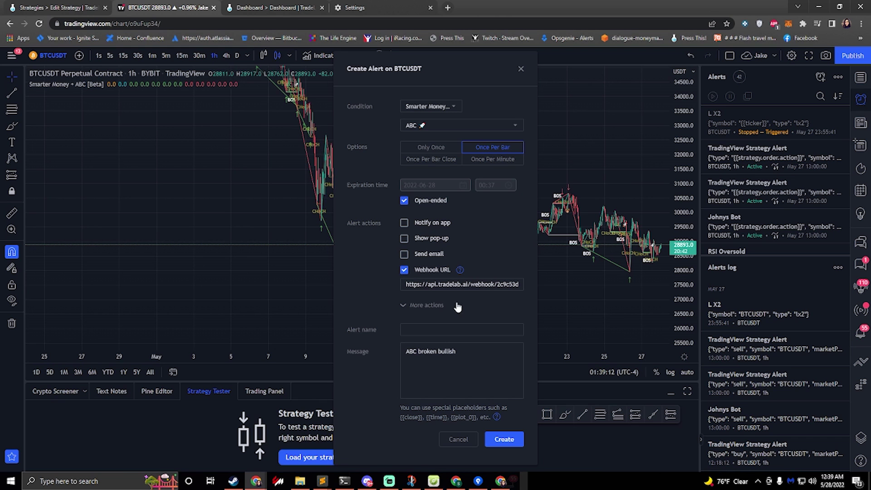
{"action": "left_click", "coordinate": [461, 283]}
{"action": "key", "text": "ctrl+a"}
{"action": "key", "text": "ctrl+v"}
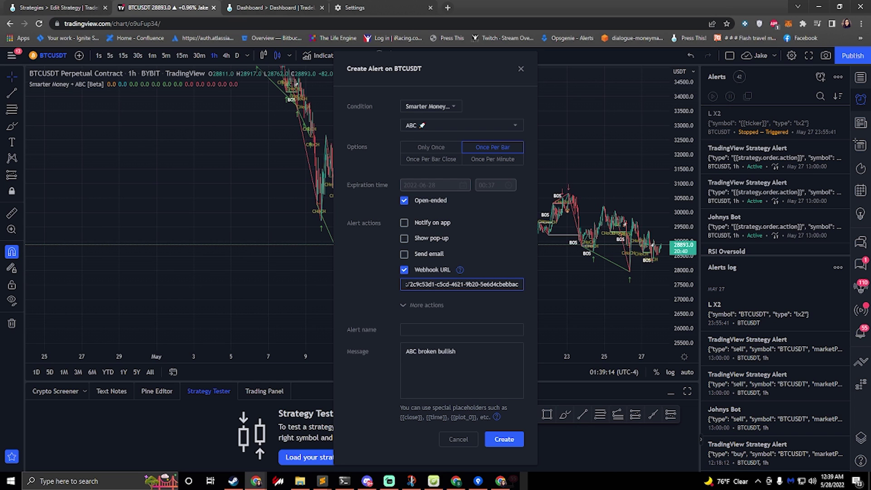
Set the alert name to 'ABC Smart Money Long' copied from TradeLab.
{"action": "left_click", "coordinate": [46, 8]}
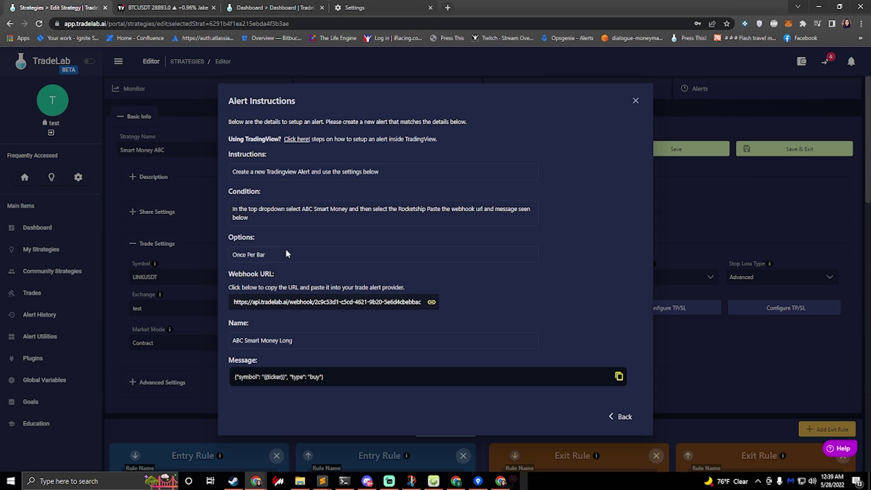
{"action": "left_click", "coordinate": [258, 343]}
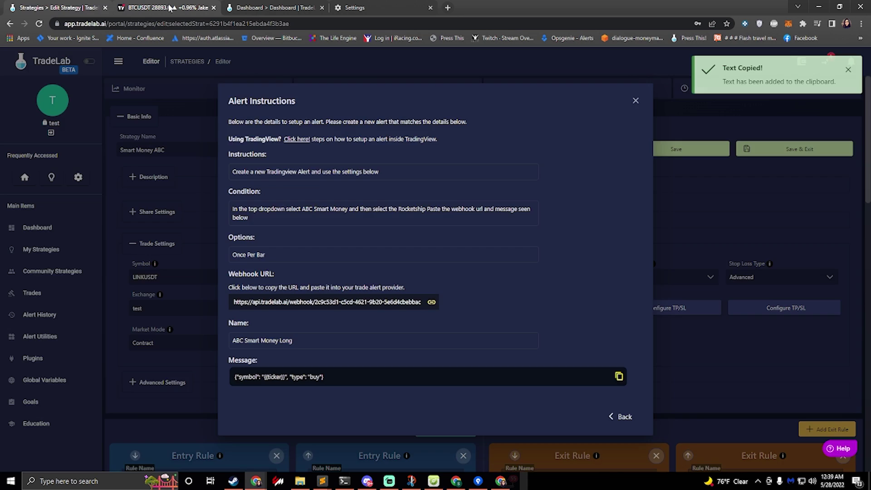
{"action": "left_click", "coordinate": [153, 8]}
{"action": "left_click", "coordinate": [462, 329]}
{"action": "key", "text": "ctrl+v"}
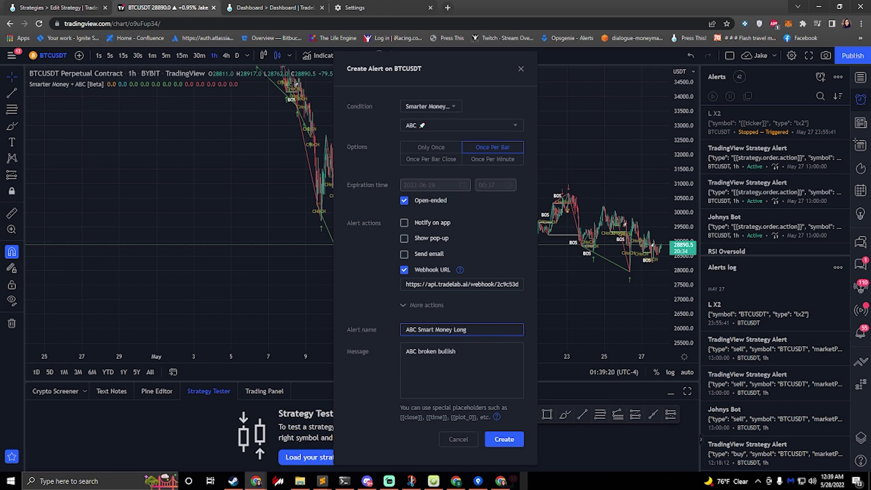
Replace the message with TradeLab's JSON buy message and create the Long alert.
{"action": "left_click", "coordinate": [64, 8]}
{"action": "left_click", "coordinate": [333, 373]}
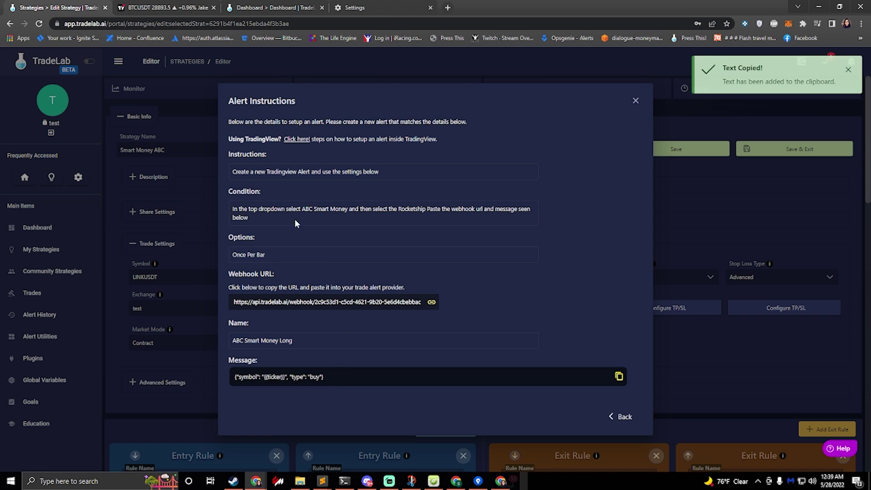
{"action": "left_click", "coordinate": [170, 9]}
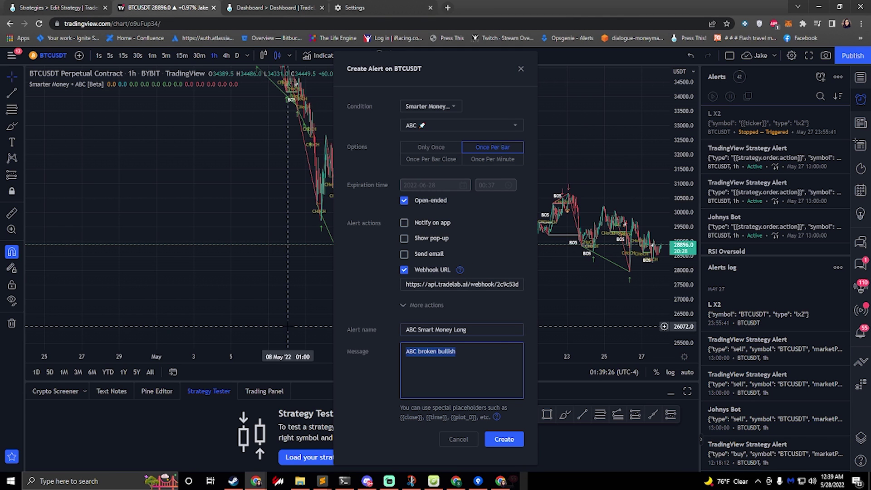
{"action": "key", "text": "ctrl+v"}
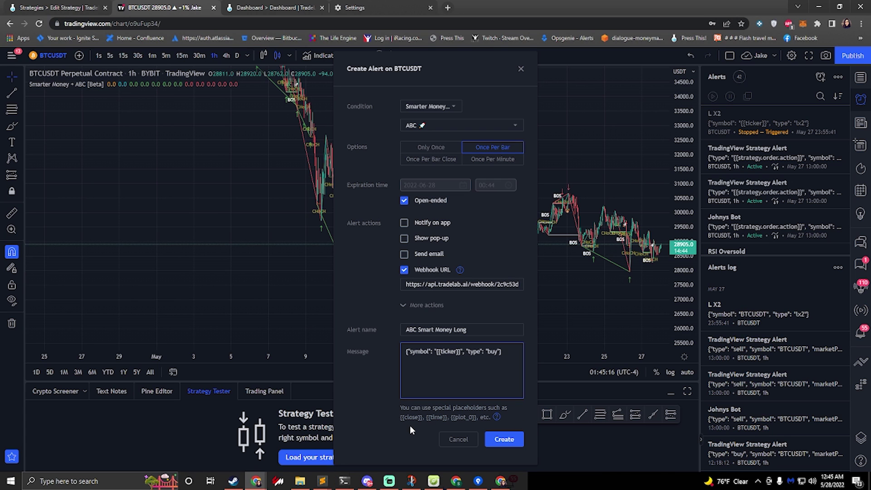
{"action": "left_click", "coordinate": [504, 438]}
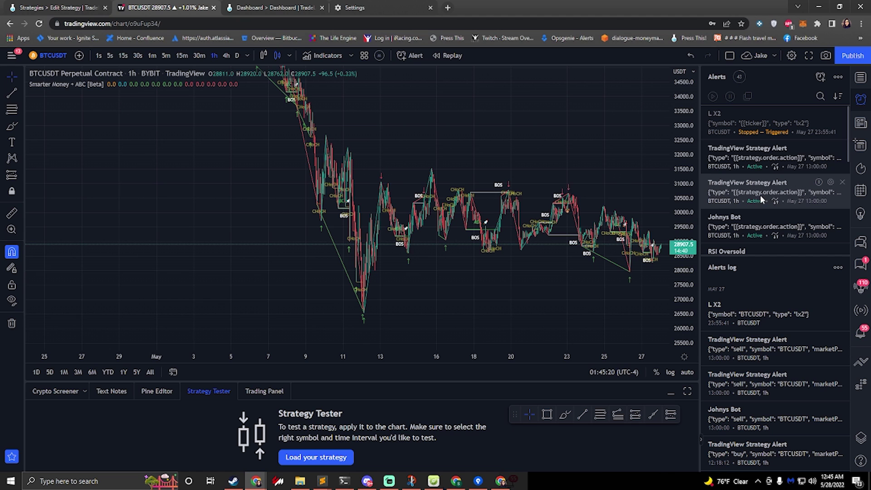
{"action": "mouse_move", "coordinate": [776, 173]}
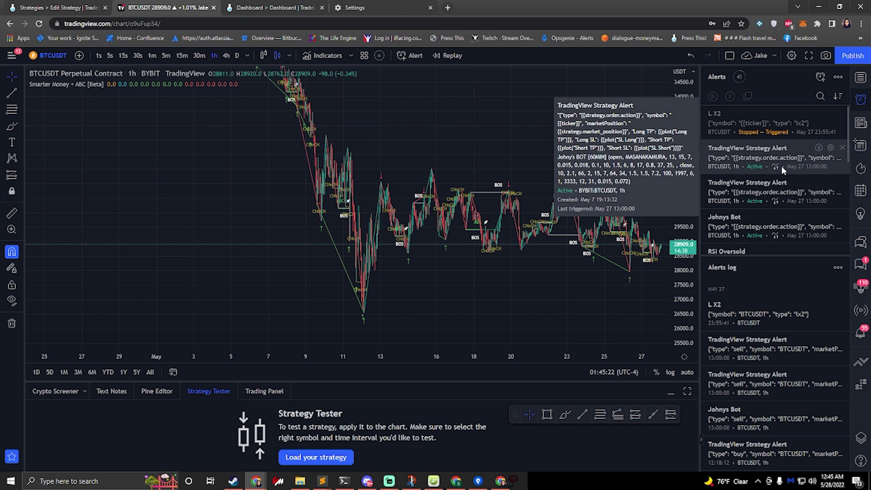
{"action": "scroll", "coordinate": [781, 165], "scroll_direction": "down", "scroll_amount": 10}
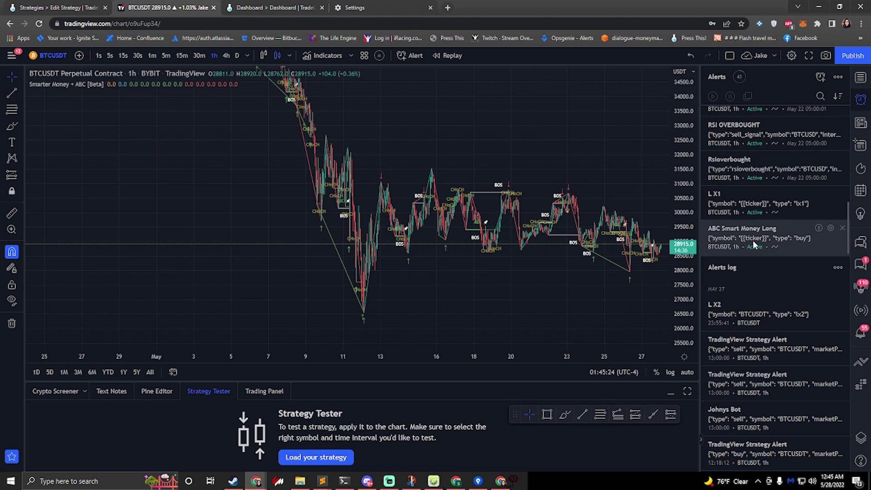
{"action": "mouse_move", "coordinate": [736, 244]}
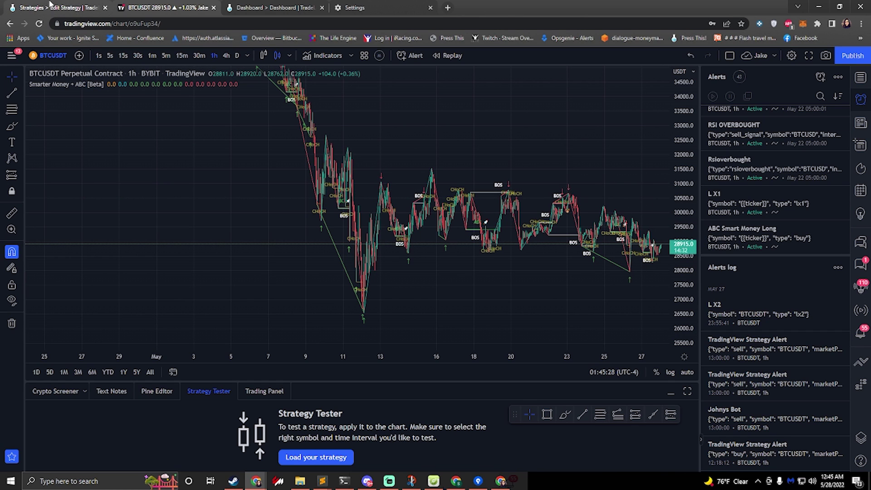
{"action": "left_click", "coordinate": [55, 6]}
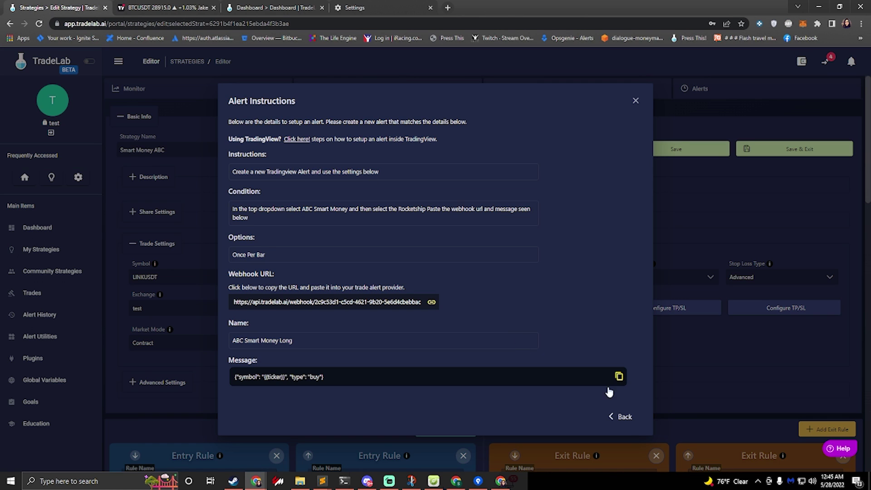
Open the ABC Smart Money Short alert instructions and note its Bear icon condition.
{"action": "left_click", "coordinate": [621, 416]}
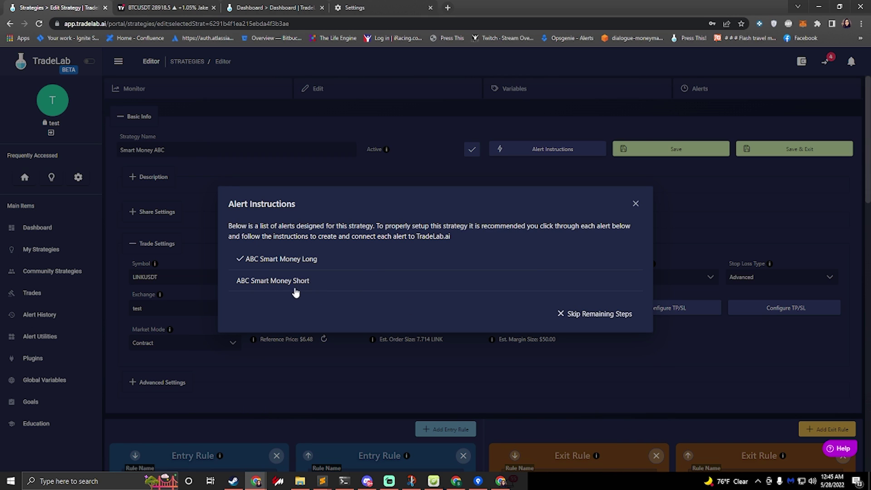
{"action": "left_click", "coordinate": [277, 283]}
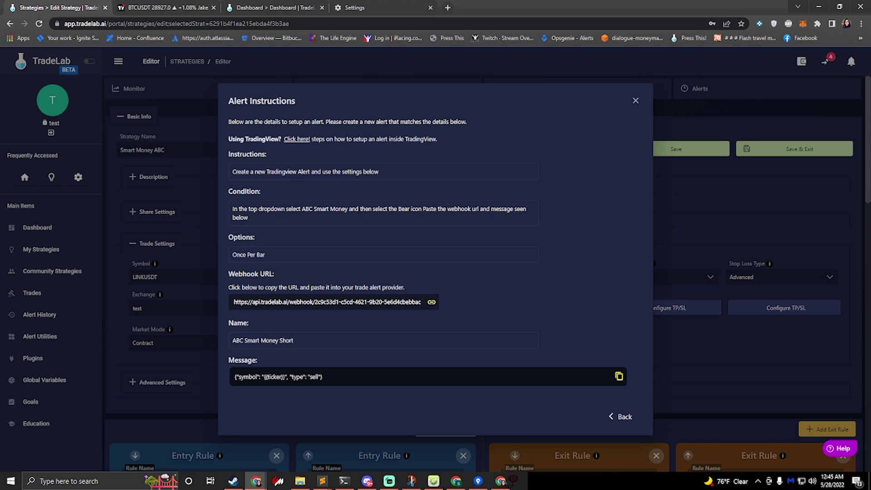
{"action": "left_click_drag", "start_coordinate": [281, 209], "coordinate": [422, 208]}
{"action": "left_click", "coordinate": [179, 7]}
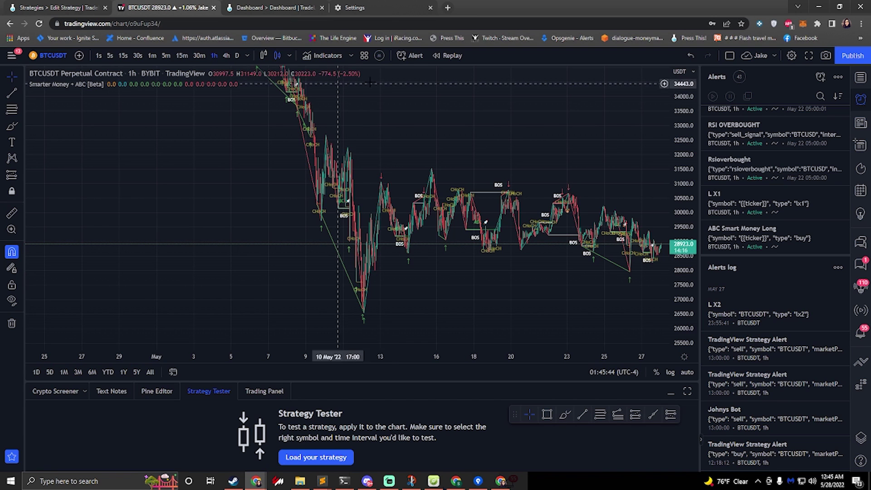
Start a new BTCUSDT alert on the Smarter Money indicator, firing Once Per Bar.
{"action": "left_click", "coordinate": [821, 76]}
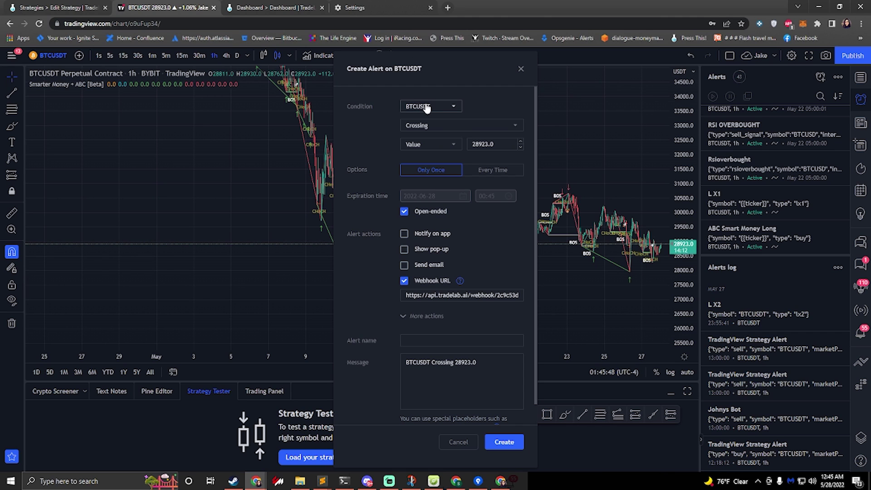
{"action": "left_click", "coordinate": [401, 107]}
{"action": "left_click", "coordinate": [428, 124]}
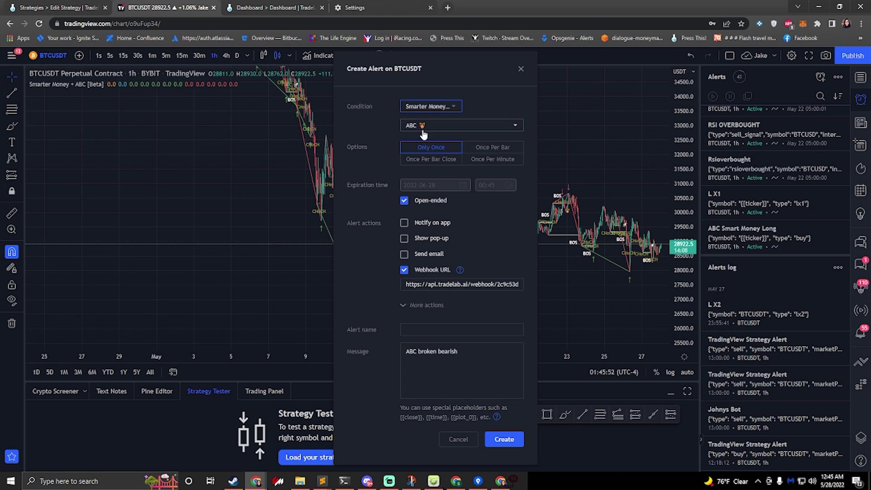
{"action": "left_click", "coordinate": [95, 5]}
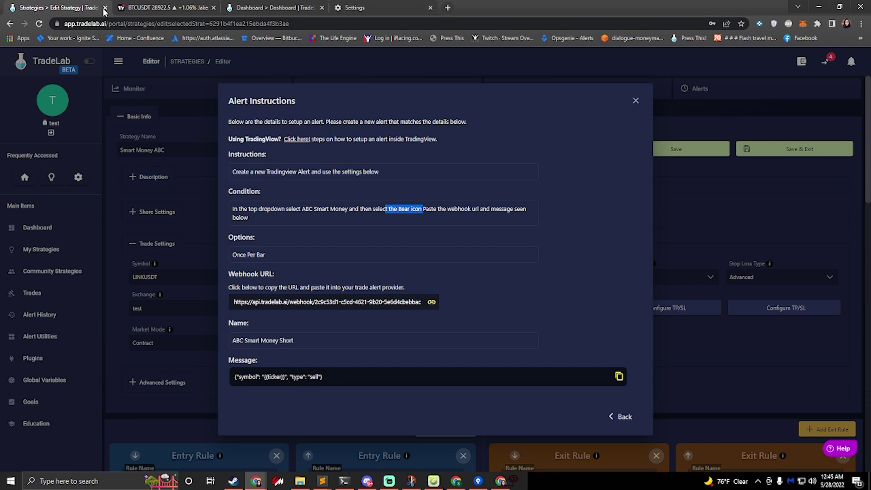
{"action": "left_click", "coordinate": [145, 9]}
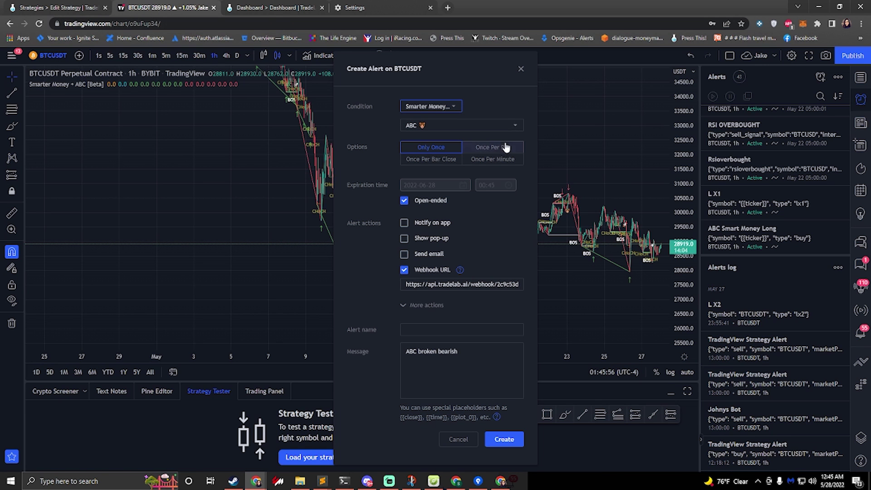
{"action": "left_click", "coordinate": [492, 147]}
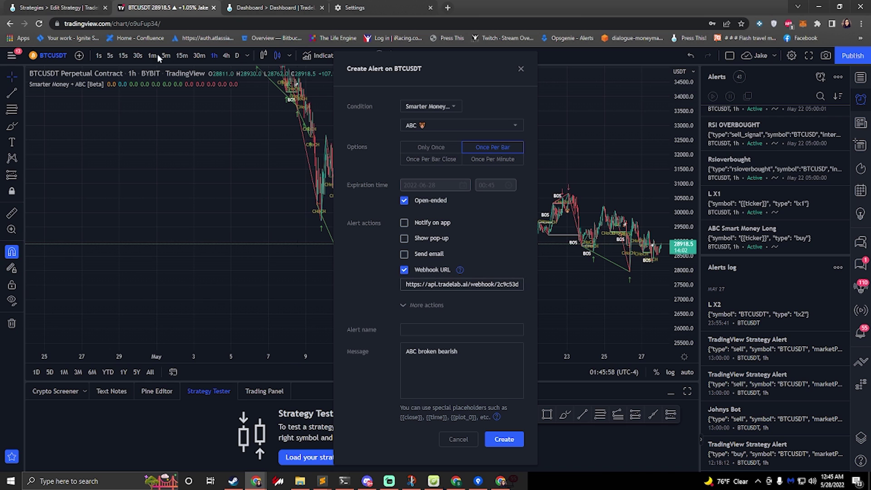
Replace the alert's Webhook URL with the short alert's URL from TradeLab.
{"action": "left_click", "coordinate": [68, 8]}
{"action": "left_click", "coordinate": [367, 305]}
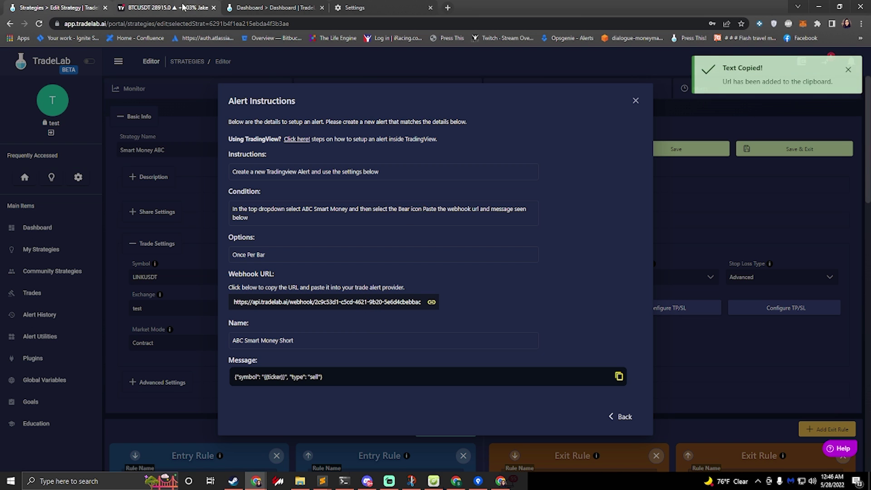
{"action": "left_click", "coordinate": [164, 8]}
{"action": "left_click", "coordinate": [517, 284]}
{"action": "key", "text": "ctrl+a"}
{"action": "key", "text": "ctrl+v"}
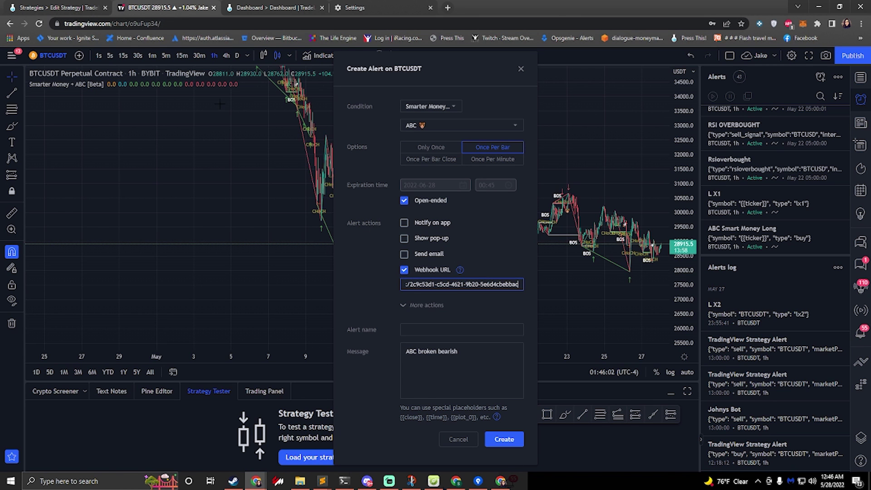
Set the alert name to 'ABC Smart Money Short' copied from TradeLab.
{"action": "left_click", "coordinate": [64, 8]}
{"action": "left_click", "coordinate": [299, 347]}
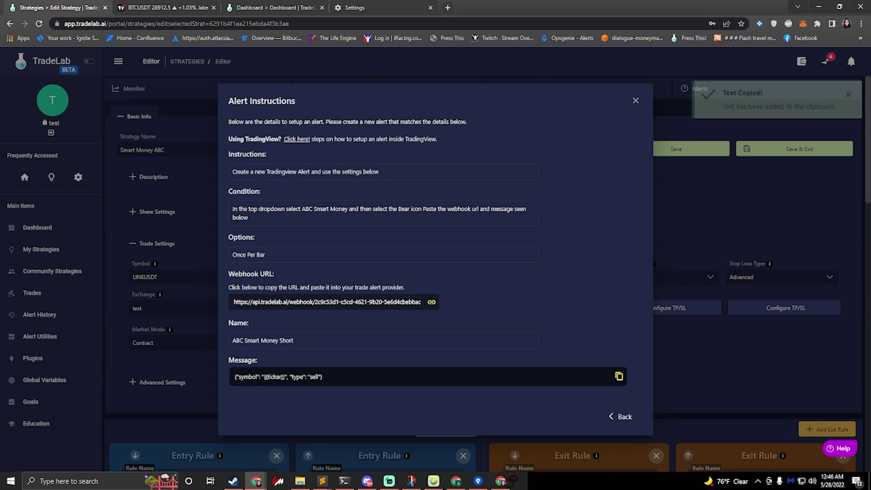
{"action": "left_click", "coordinate": [163, 8]}
{"action": "left_click", "coordinate": [437, 329]}
{"action": "key", "text": "ctrl+v"}
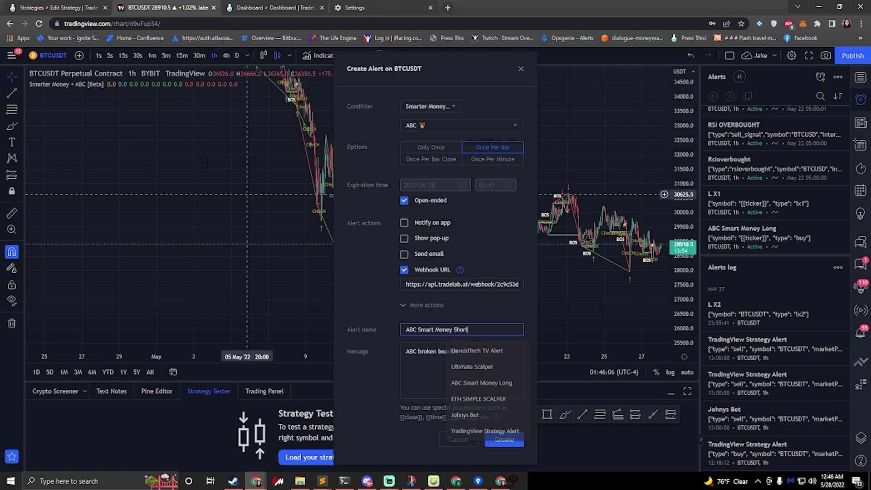
Replace the message with TradeLab's JSON sell message and create the Short alert.
{"action": "left_click", "coordinate": [63, 8]}
{"action": "left_click", "coordinate": [330, 385]}
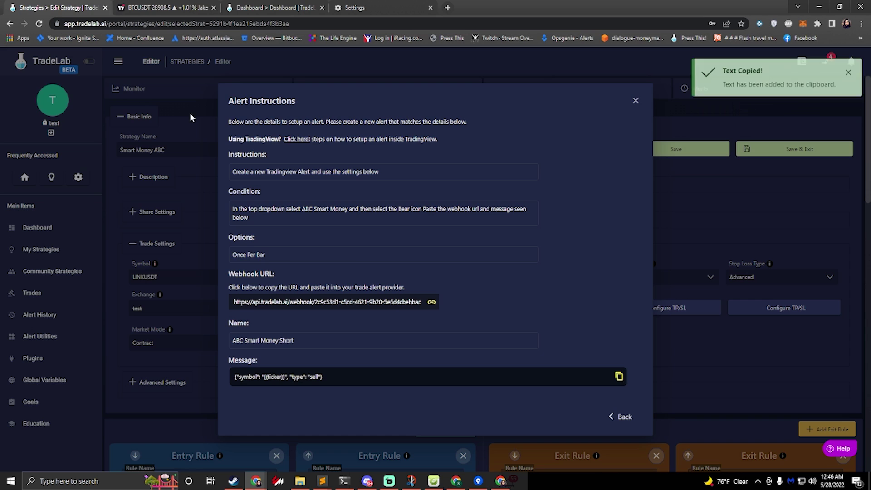
{"action": "left_click", "coordinate": [164, 8]}
{"action": "key", "text": "Tab"}
{"action": "key", "text": "ctrl+v"}
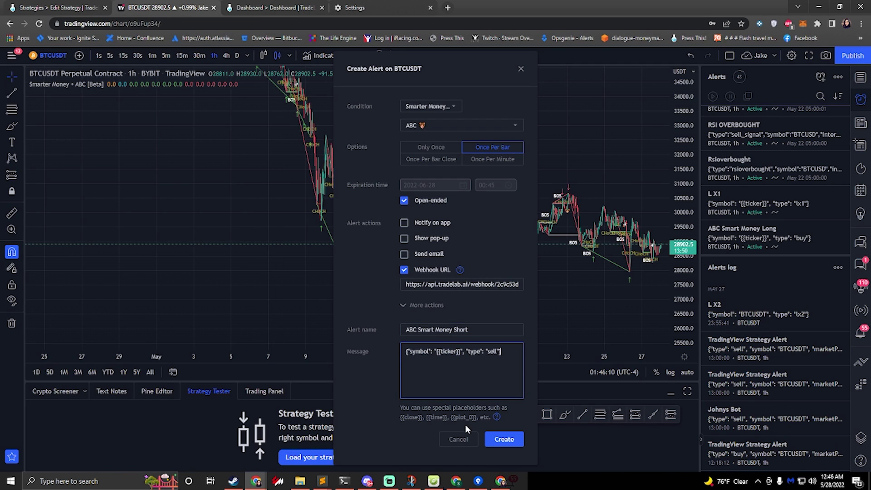
{"action": "left_click", "coordinate": [510, 442]}
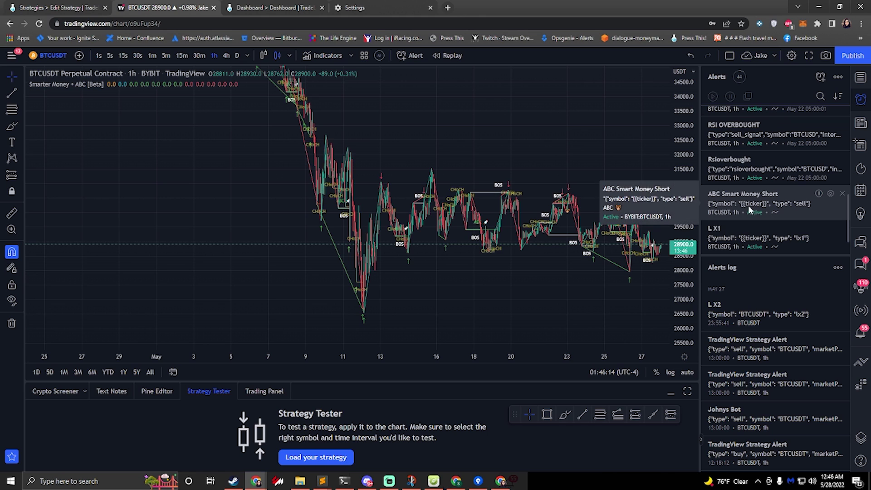
{"action": "scroll", "coordinate": [747, 205], "scroll_direction": "down", "scroll_amount": 1}
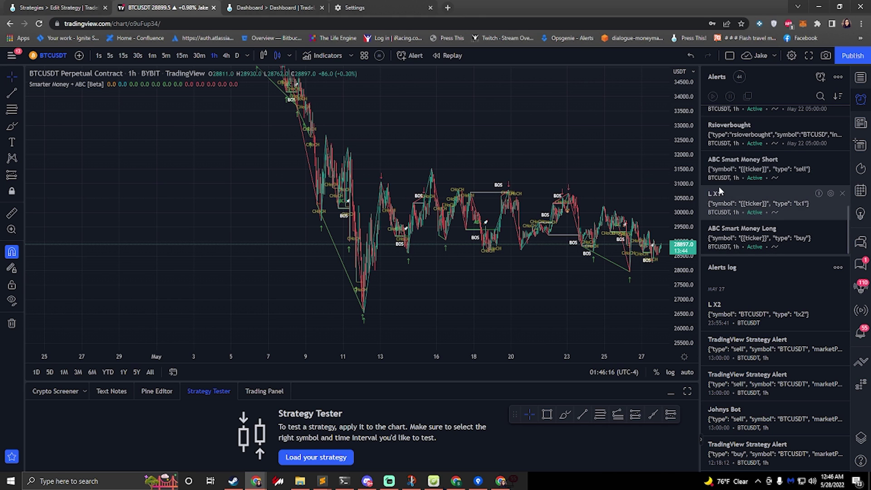
Back in TradeLab, return to the alert list and finish with All Done!
{"action": "left_click", "coordinate": [41, 9]}
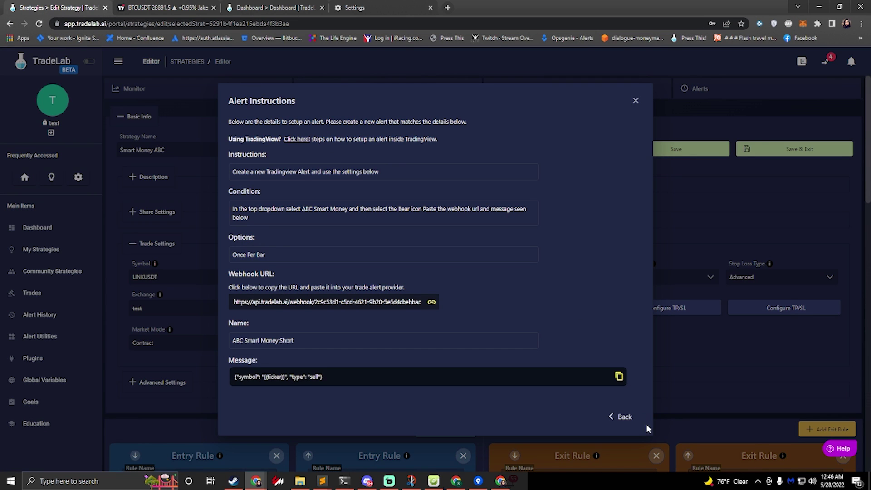
{"action": "left_click", "coordinate": [624, 417]}
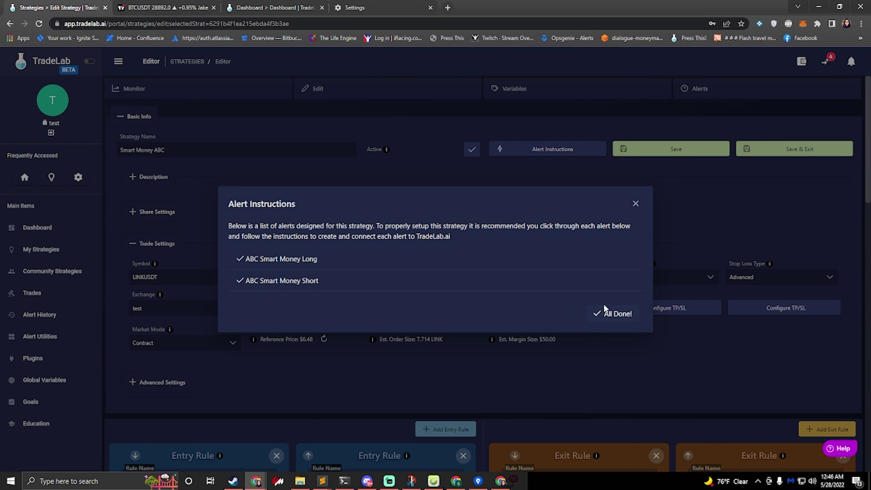
{"action": "left_click", "coordinate": [613, 315]}
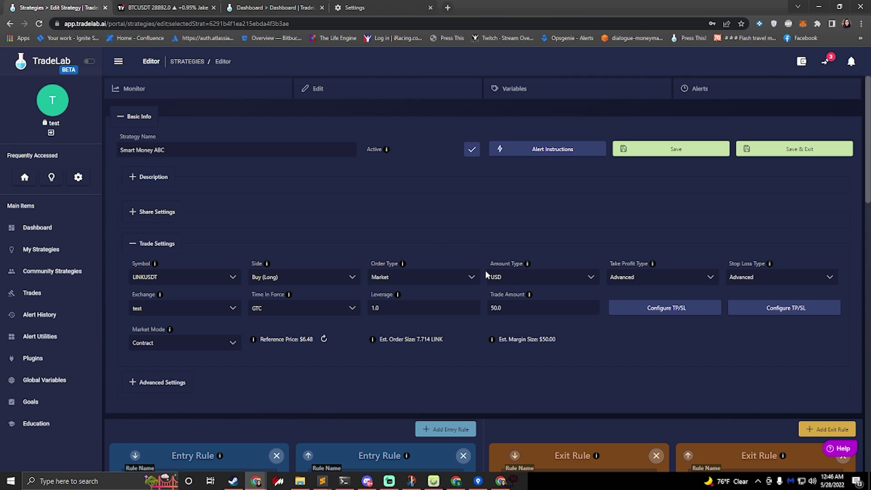
Review the trade amount, margin and reference price, then set Amount Type to Percentage.
{"action": "double_click", "coordinate": [508, 308]}
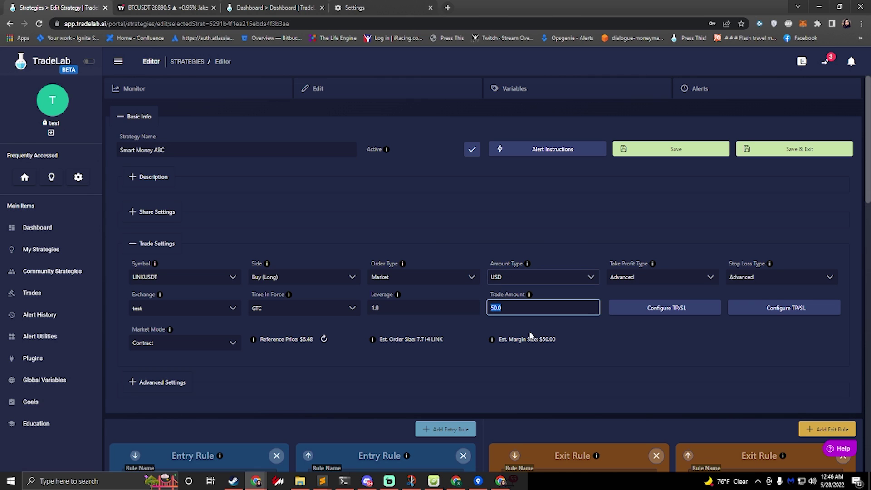
{"action": "left_click_drag", "start_coordinate": [562, 339], "coordinate": [498, 339]}
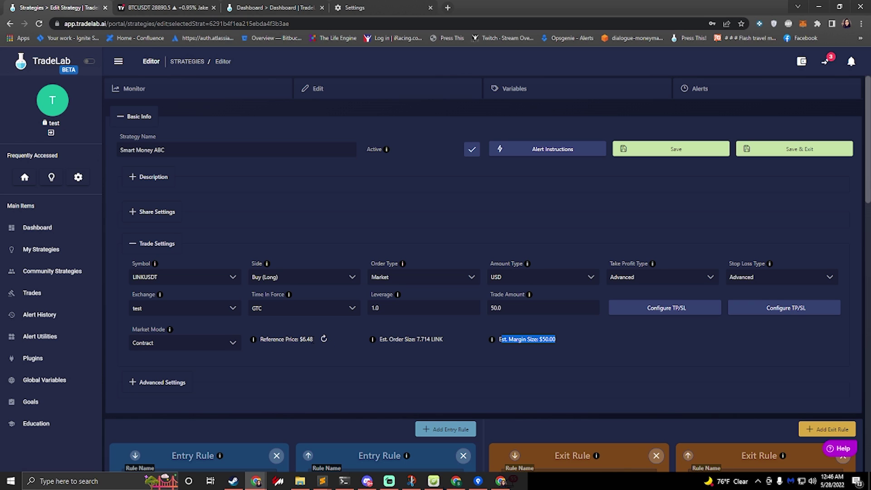
{"action": "left_click_drag", "start_coordinate": [297, 340], "coordinate": [330, 335]}
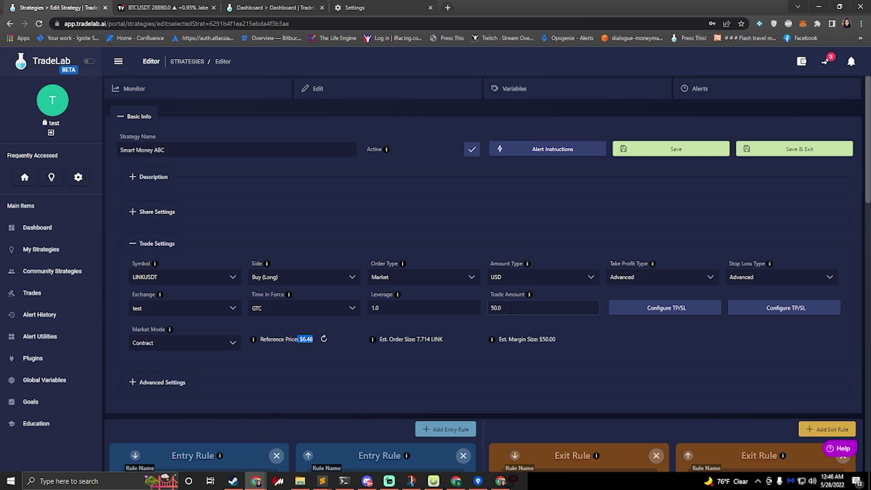
{"action": "left_click", "coordinate": [526, 279]}
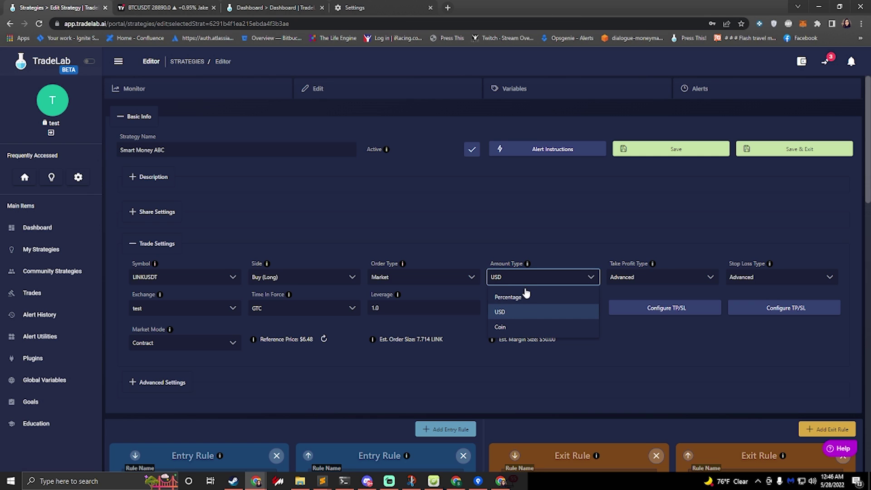
{"action": "left_click", "coordinate": [516, 299]}
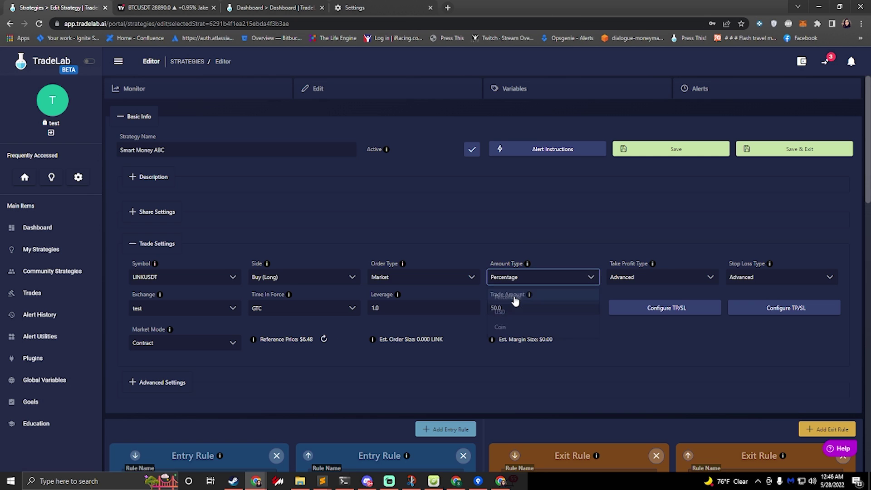
{"action": "left_click", "coordinate": [517, 308]}
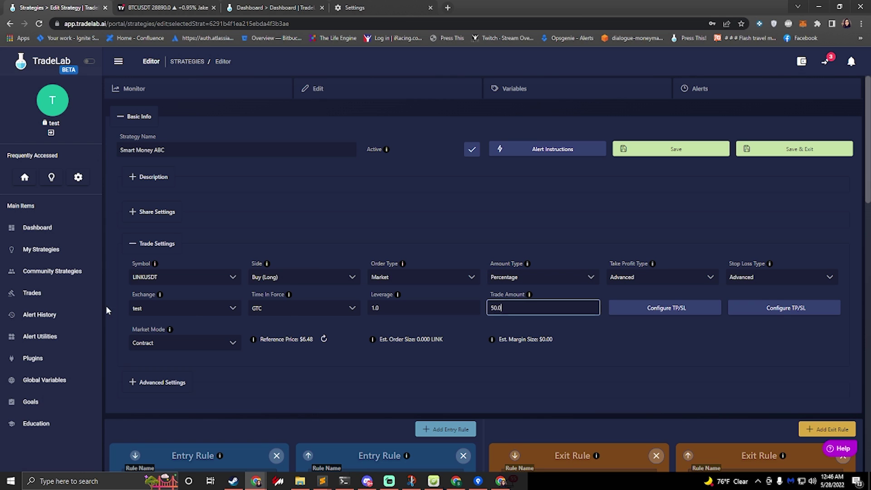
Select the Bybit exchange account, set Trade Amount to 5.02 and Leverage to 2.0.
{"action": "left_click", "coordinate": [190, 309]}
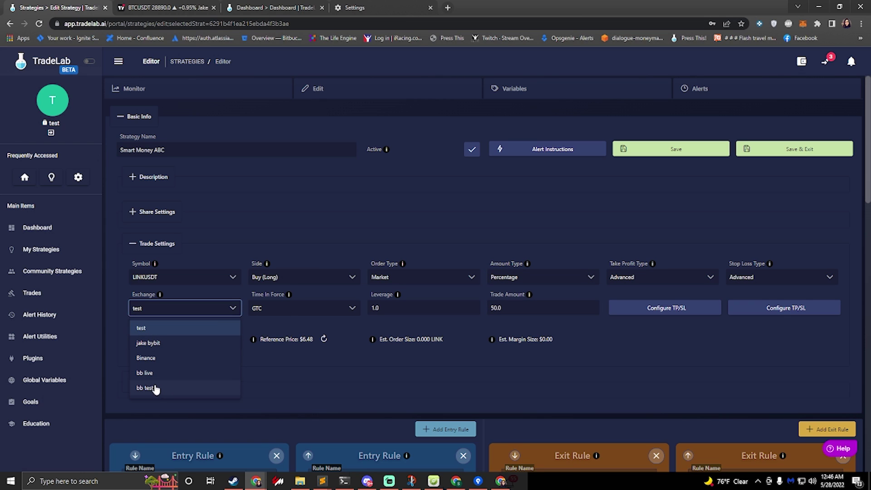
{"action": "left_click", "coordinate": [155, 389]}
{"action": "double_click", "coordinate": [536, 314]}
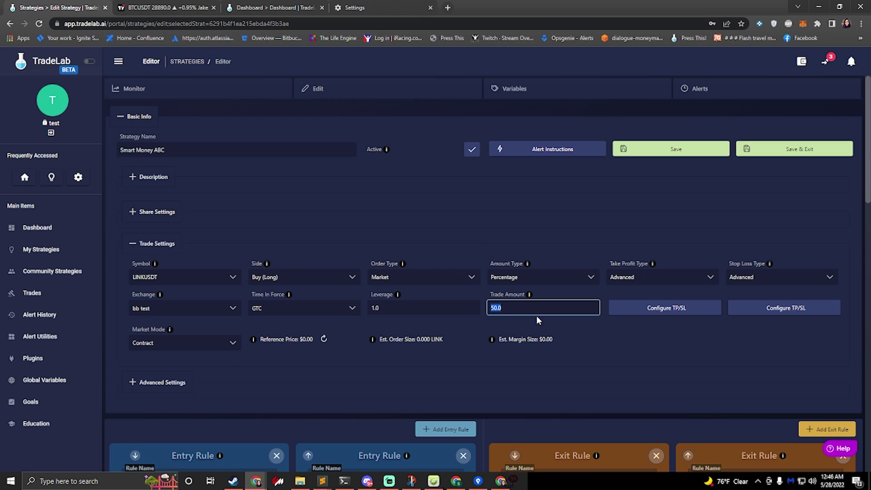
{"action": "type", "text": "50"}
{"action": "left_click", "coordinate": [388, 308]}
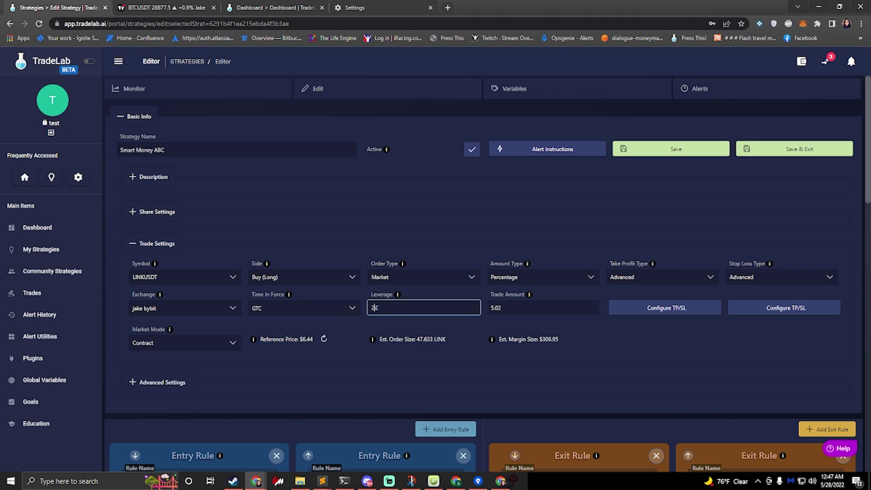
{"action": "left_click", "coordinate": [426, 325]}
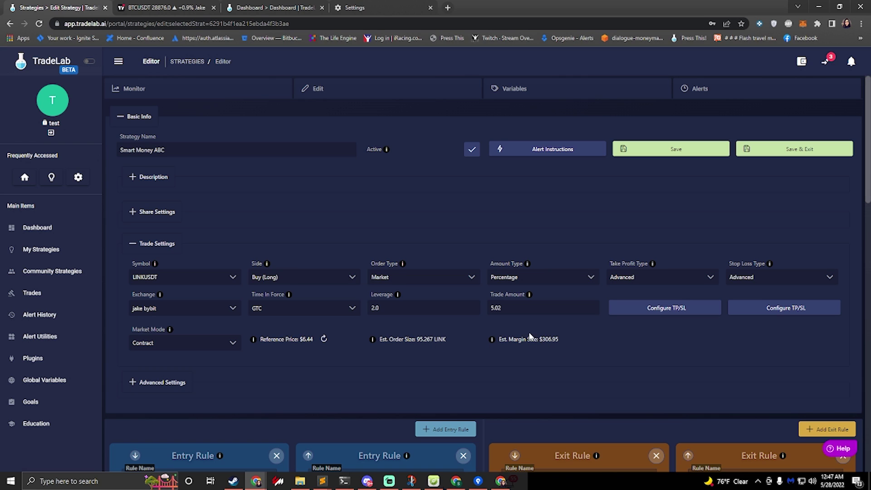
Set the Smart Money ABC order type to Limit.
{"action": "left_click", "coordinate": [402, 281]}
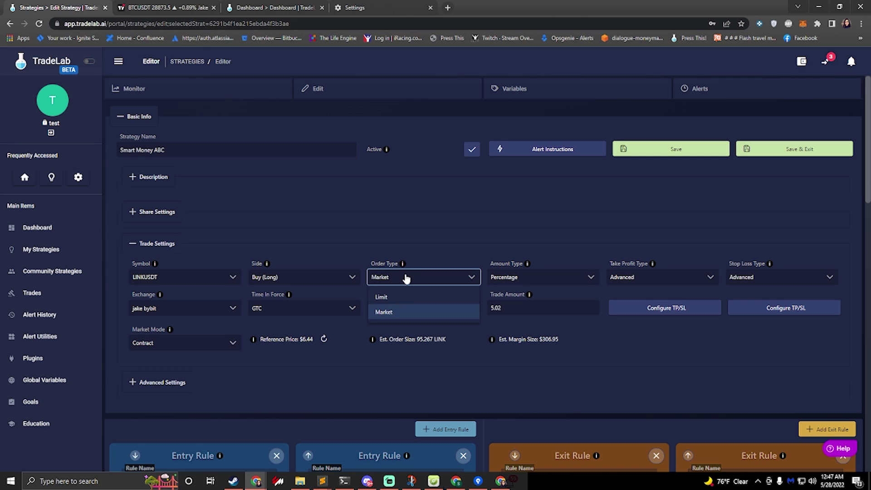
{"action": "left_click", "coordinate": [406, 277]}
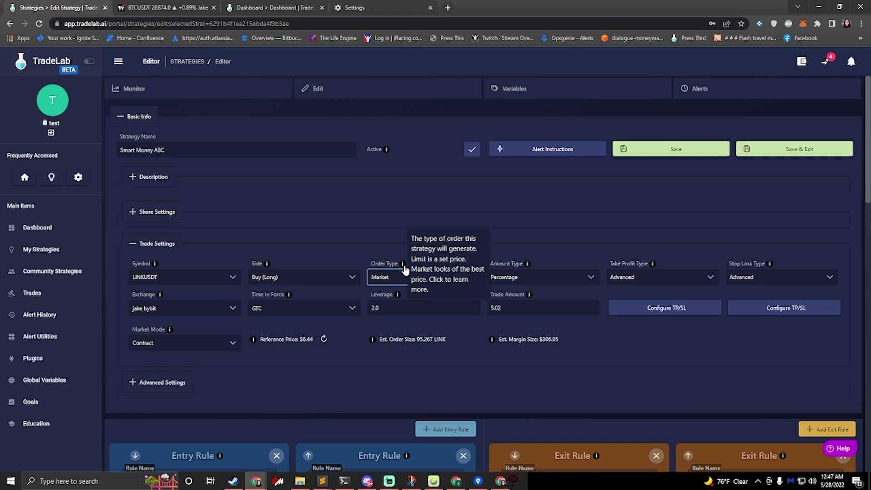
{"action": "left_click", "coordinate": [406, 284]}
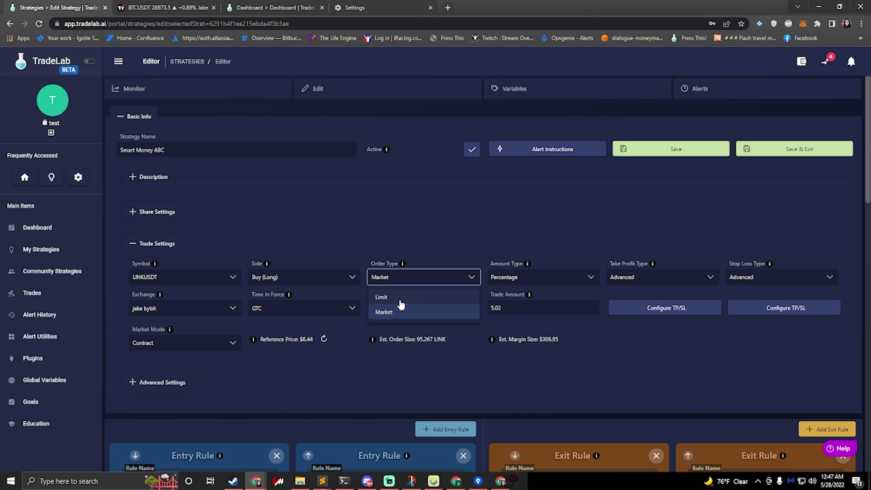
{"action": "left_click", "coordinate": [405, 285]}
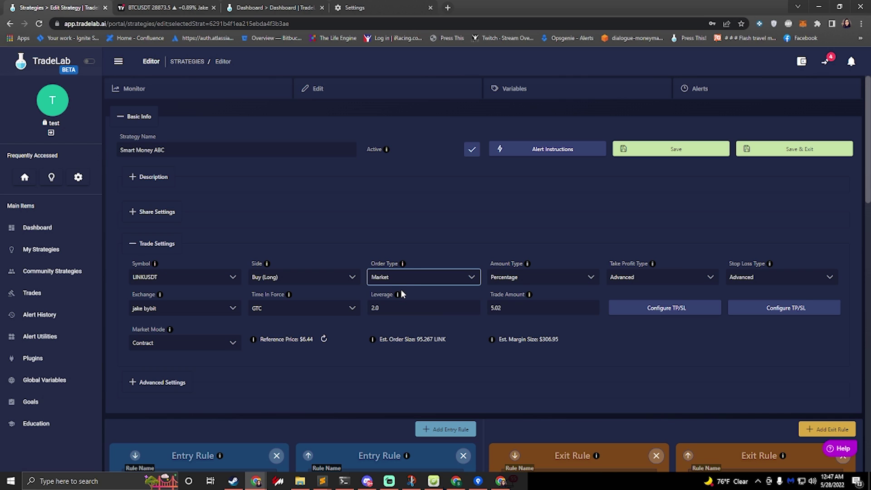
{"action": "left_click", "coordinate": [399, 284]}
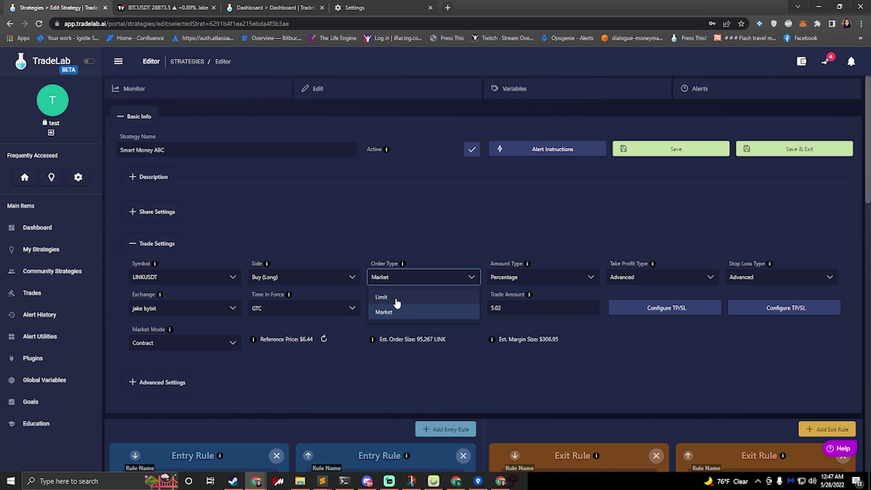
{"action": "left_click", "coordinate": [397, 298]}
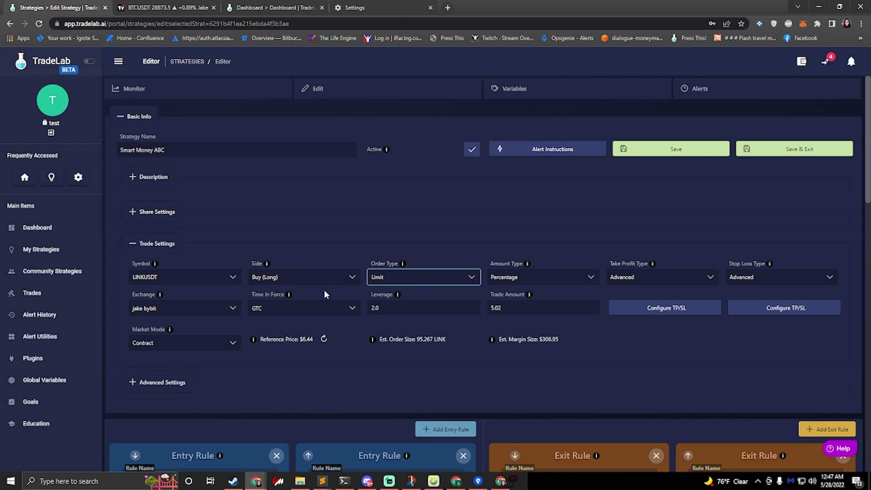
Keep GTC as time in force and expand the Advanced Settings section.
{"action": "left_click", "coordinate": [280, 309]}
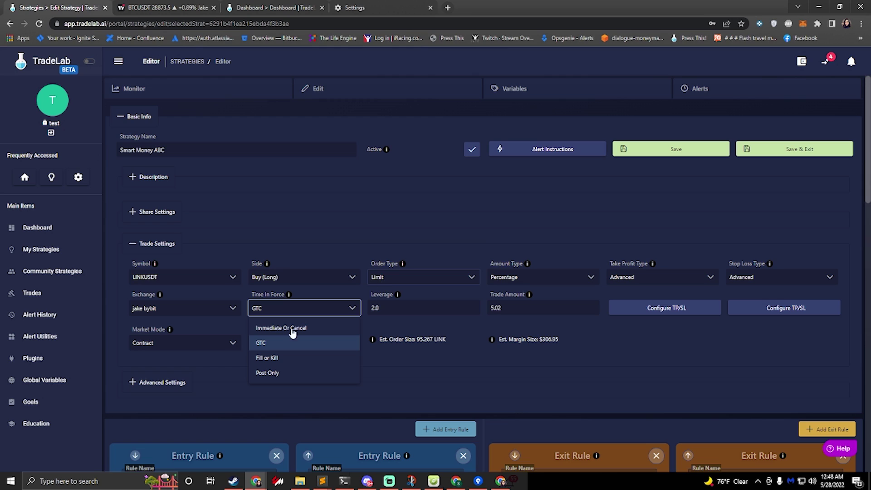
{"action": "left_click", "coordinate": [272, 312]}
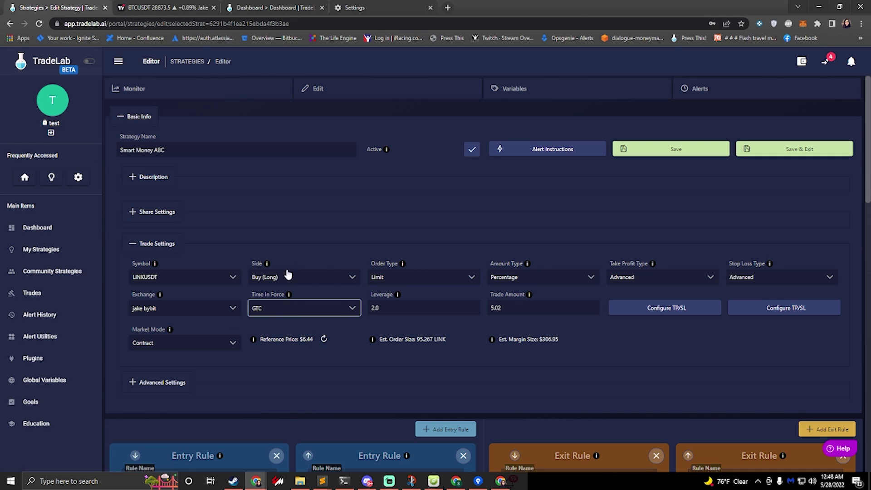
{"action": "left_click", "coordinate": [164, 382]}
{"action": "scroll", "coordinate": [170, 360], "scroll_direction": "down", "scroll_amount": 2}
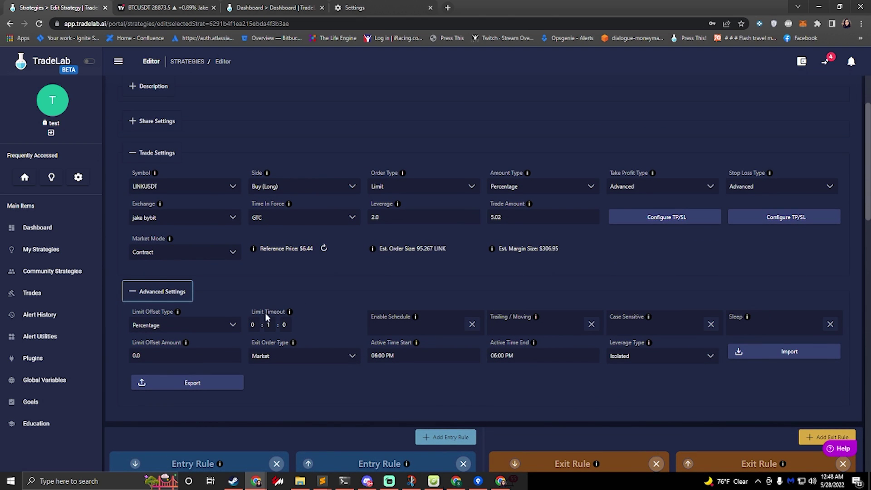
{"action": "left_click", "coordinate": [269, 324]}
{"action": "key", "text": "Tab"}
{"action": "left_click", "coordinate": [269, 324]}
{"action": "left_click", "coordinate": [145, 356]}
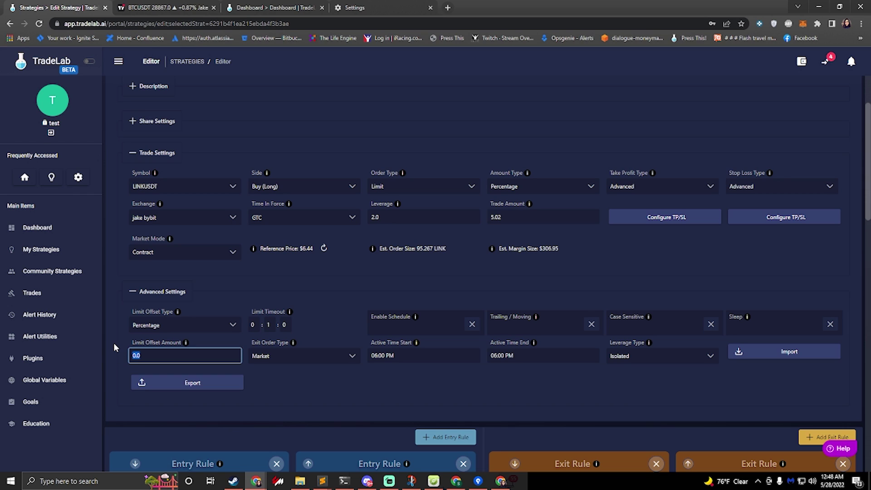
{"action": "left_click", "coordinate": [151, 355]}
{"action": "left_click", "coordinate": [155, 327]}
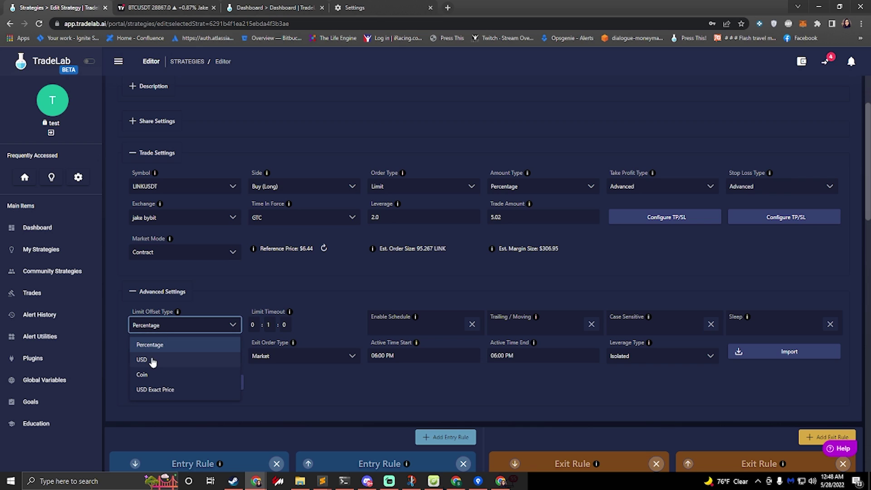
{"action": "left_click", "coordinate": [124, 343]}
Review the entry and exit rules, then expand the Description showing 1 TP at 1.8% taking 50%.
{"action": "scroll", "coordinate": [446, 287], "scroll_direction": "up", "scroll_amount": 2}
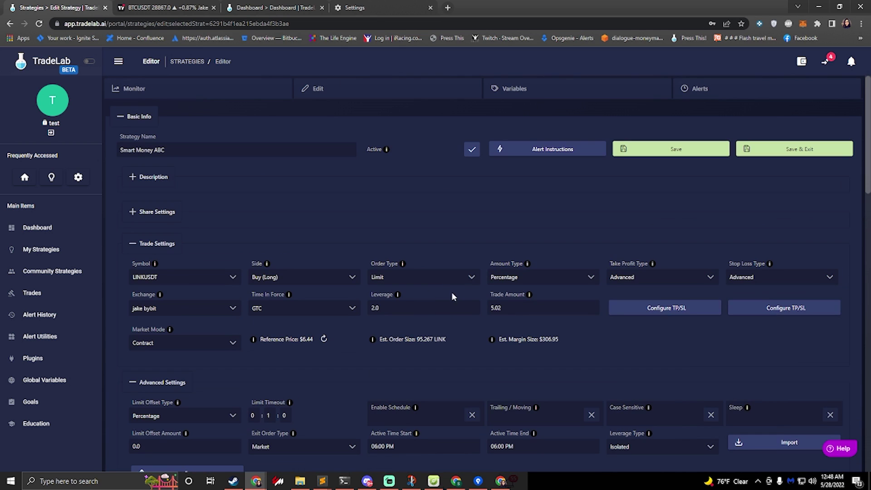
{"action": "scroll", "coordinate": [470, 285], "scroll_direction": "down", "scroll_amount": 3}
{"action": "scroll", "coordinate": [472, 288], "scroll_direction": "down", "scroll_amount": 3}
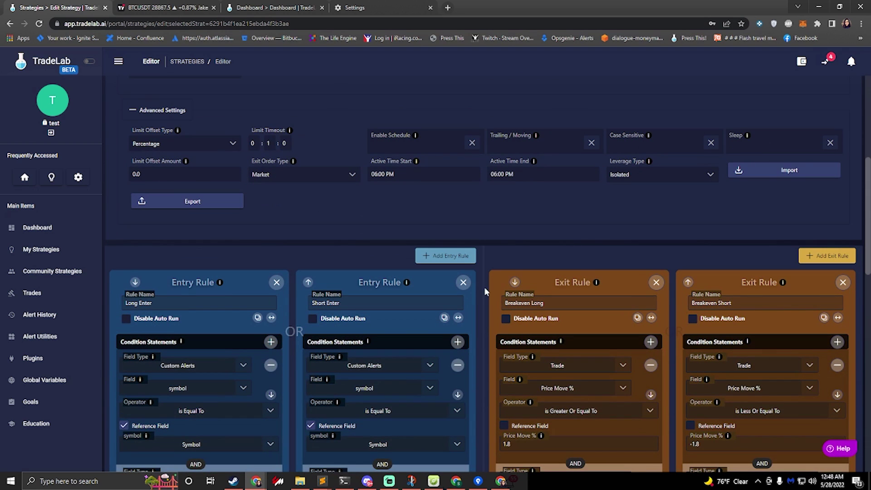
{"action": "scroll", "coordinate": [471, 295], "scroll_direction": "down", "scroll_amount": 5}
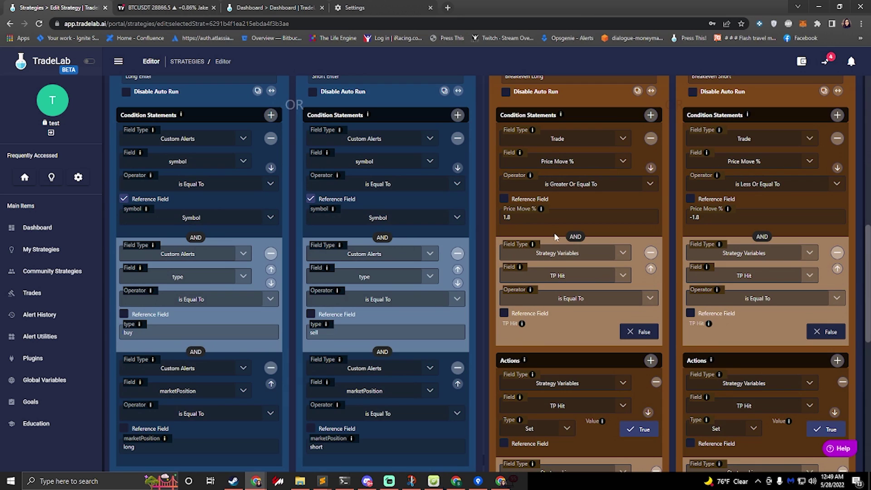
{"action": "scroll", "coordinate": [553, 232], "scroll_direction": "down", "scroll_amount": 4}
{"action": "scroll", "coordinate": [539, 257], "scroll_direction": "up", "scroll_amount": 12}
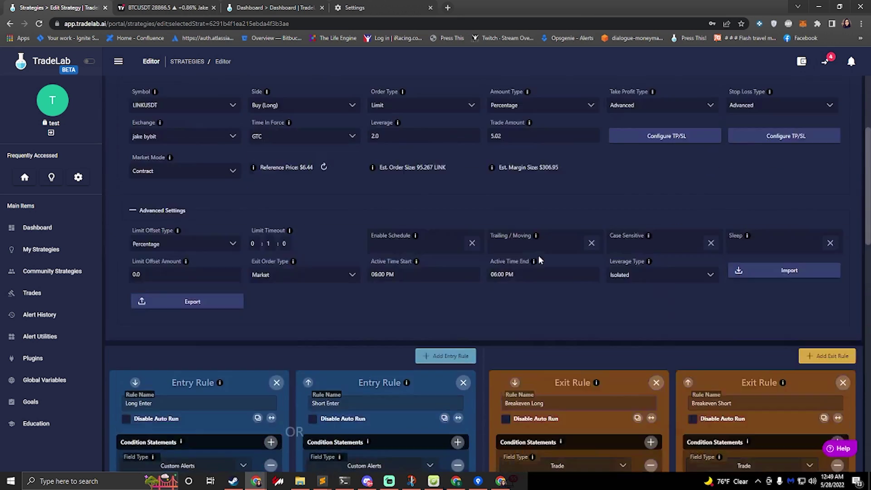
{"action": "left_click", "coordinate": [148, 179]}
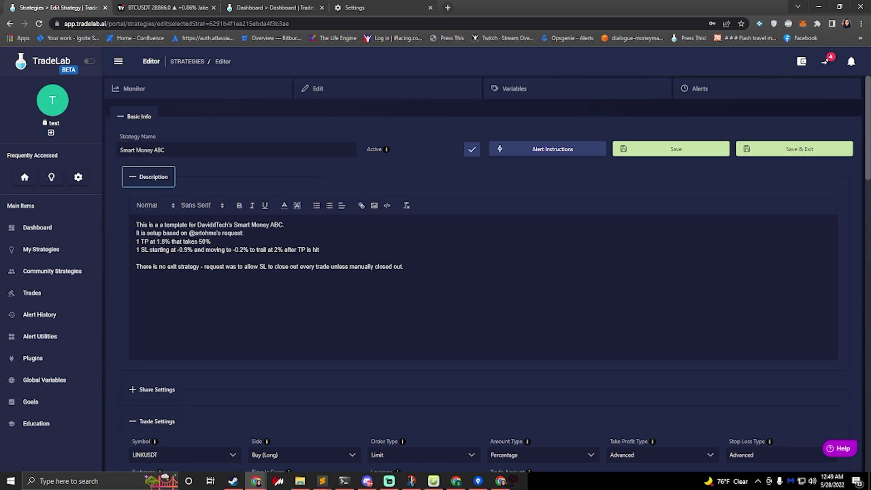
{"action": "left_click_drag", "start_coordinate": [136, 242], "coordinate": [198, 249]}
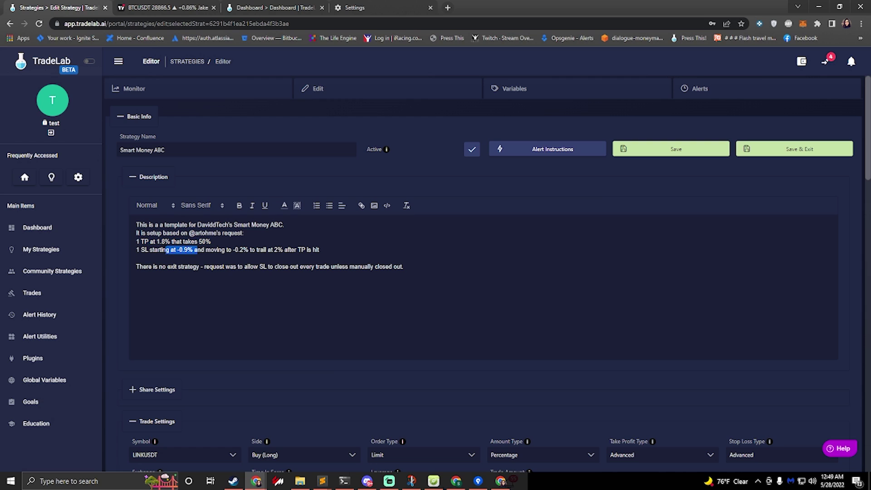
{"action": "left_click_drag", "start_coordinate": [139, 241], "coordinate": [211, 241]}
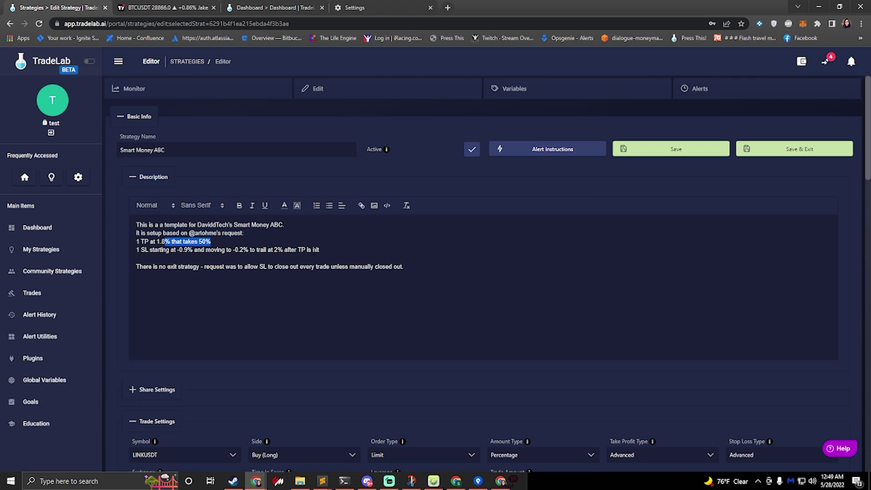
{"action": "left_click_drag", "start_coordinate": [319, 249], "coordinate": [249, 250]}
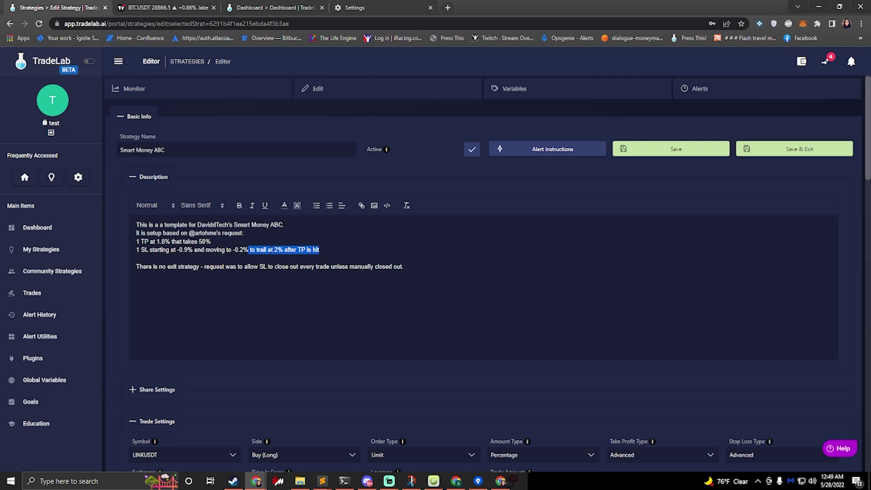
{"action": "left_click_drag", "start_coordinate": [273, 249], "coordinate": [296, 250]}
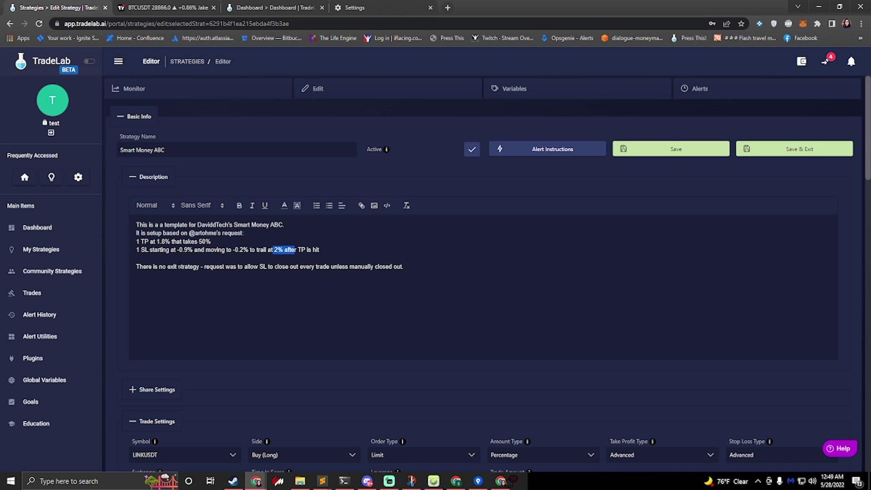
{"action": "scroll", "coordinate": [370, 309], "scroll_direction": "down", "scroll_amount": 15}
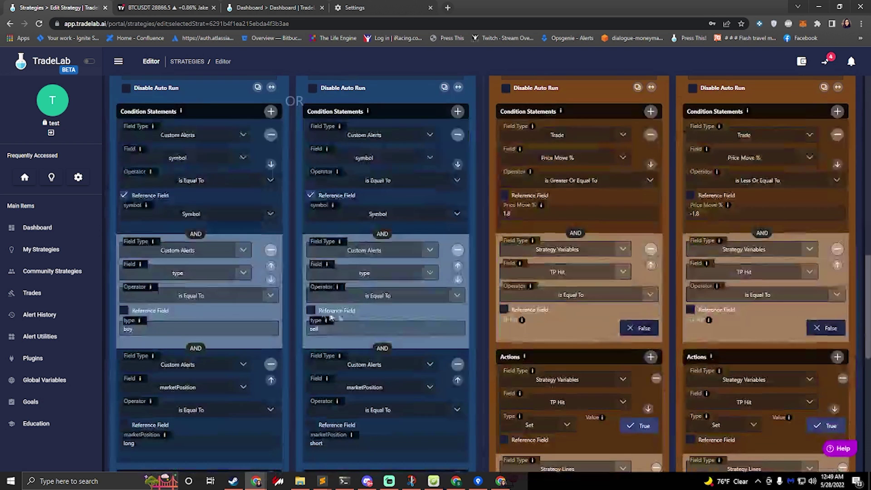
{"action": "scroll", "coordinate": [394, 274], "scroll_direction": "up", "scroll_amount": 6}
{"action": "scroll", "coordinate": [393, 274], "scroll_direction": "up", "scroll_amount": 8}
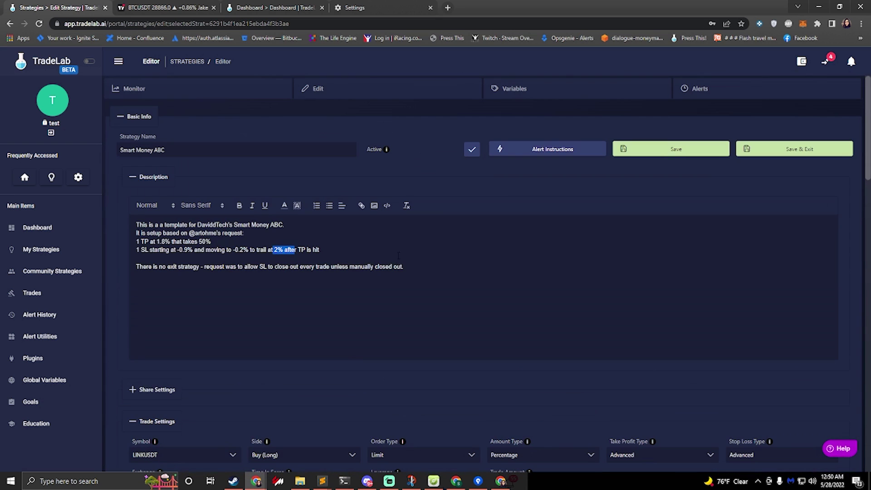
{"action": "scroll", "coordinate": [463, 228], "scroll_direction": "down", "scroll_amount": 3}
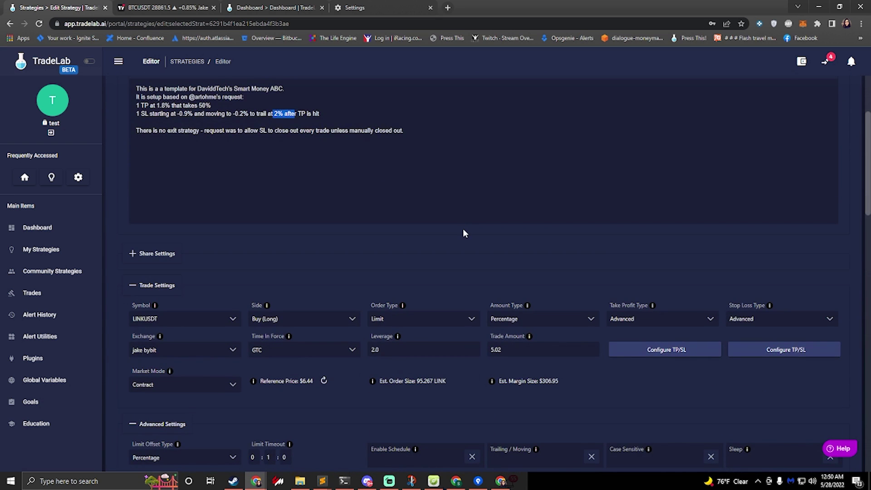
{"action": "scroll", "coordinate": [463, 227], "scroll_direction": "up", "scroll_amount": 3}
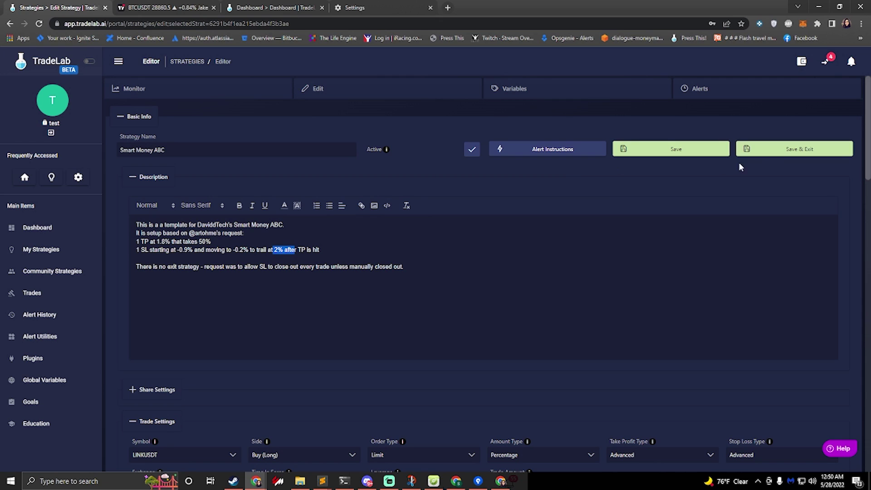
Save Smart Money ABC, confirm it's searching for entry at 5.02% x2 Limit Long, and open Help search.
{"action": "left_click", "coordinate": [777, 155]}
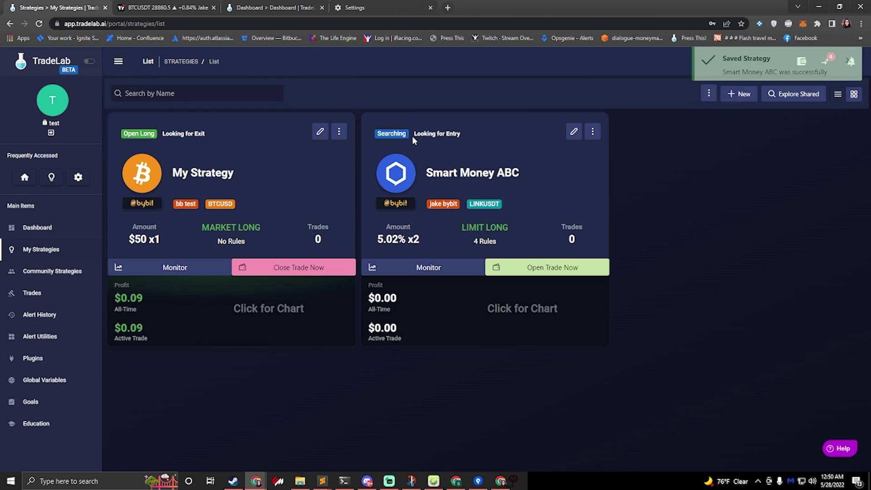
{"action": "left_click_drag", "start_coordinate": [412, 136], "coordinate": [466, 136]}
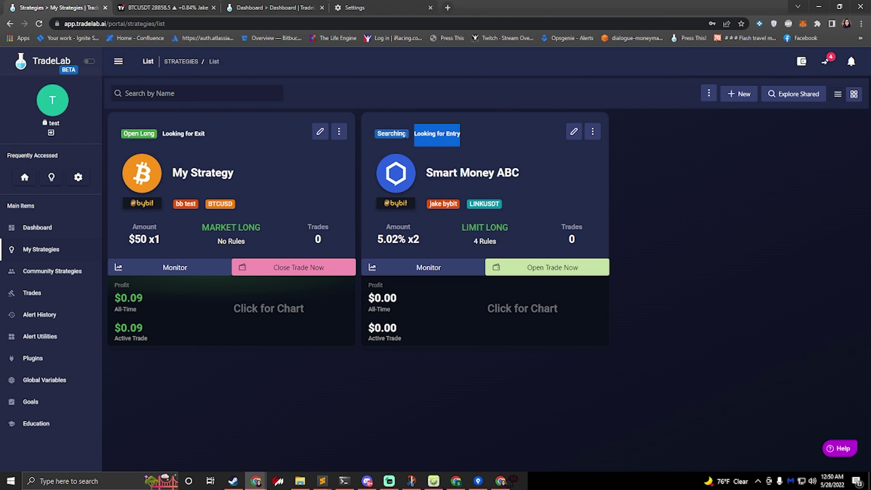
{"action": "left_click", "coordinate": [498, 168]}
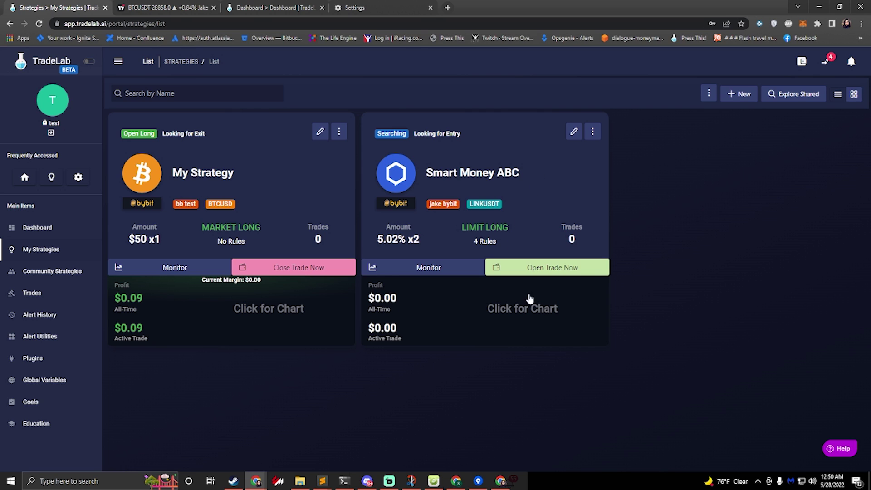
{"action": "left_click", "coordinate": [840, 451]}
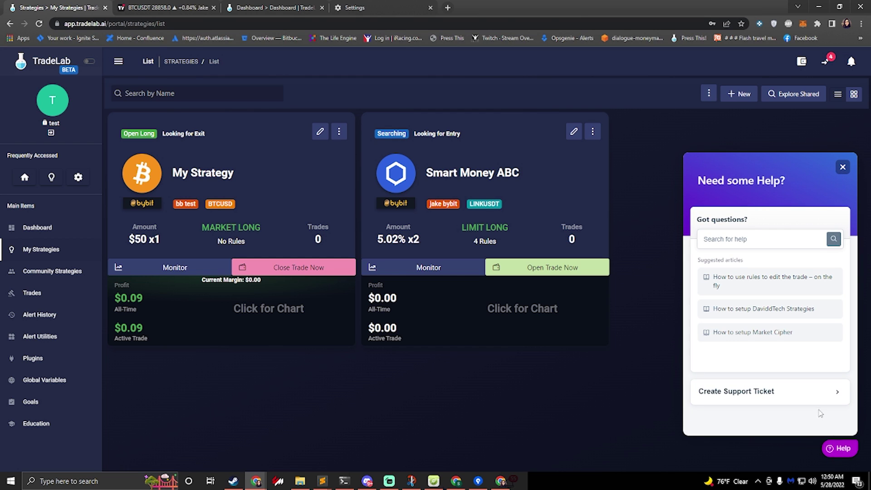
{"action": "left_click", "coordinate": [744, 240]}
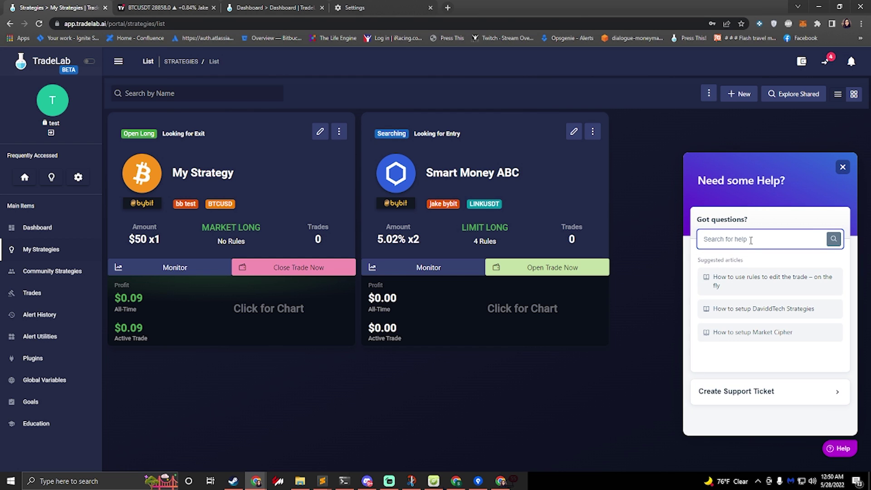